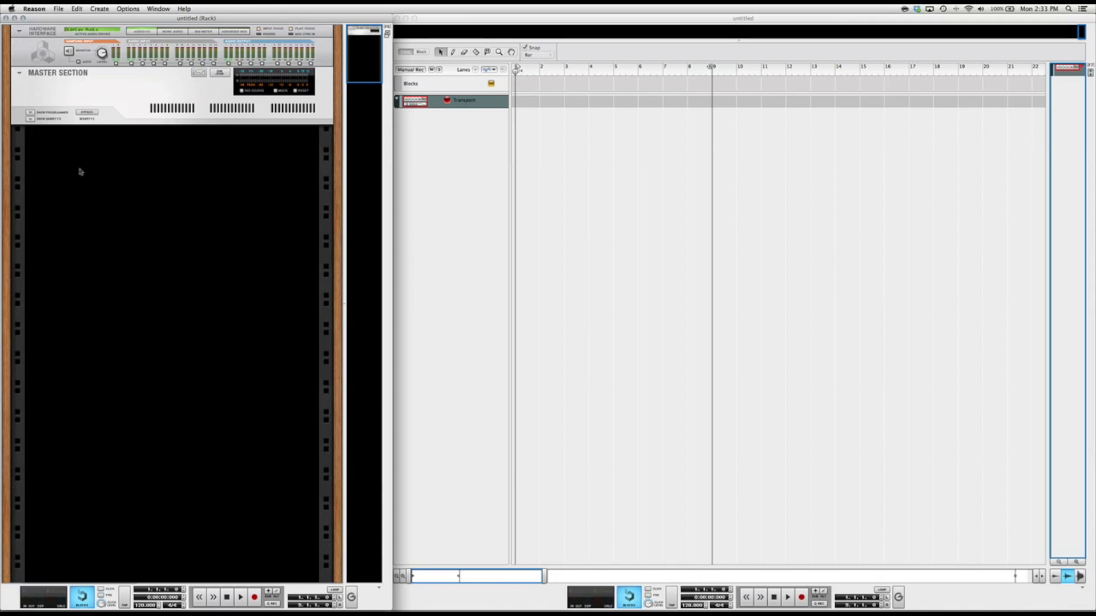
# - Create a Combinator in the empty rack and add a Line Mixer 6:2 inside it
pyautogui.rightClick(69, 164)
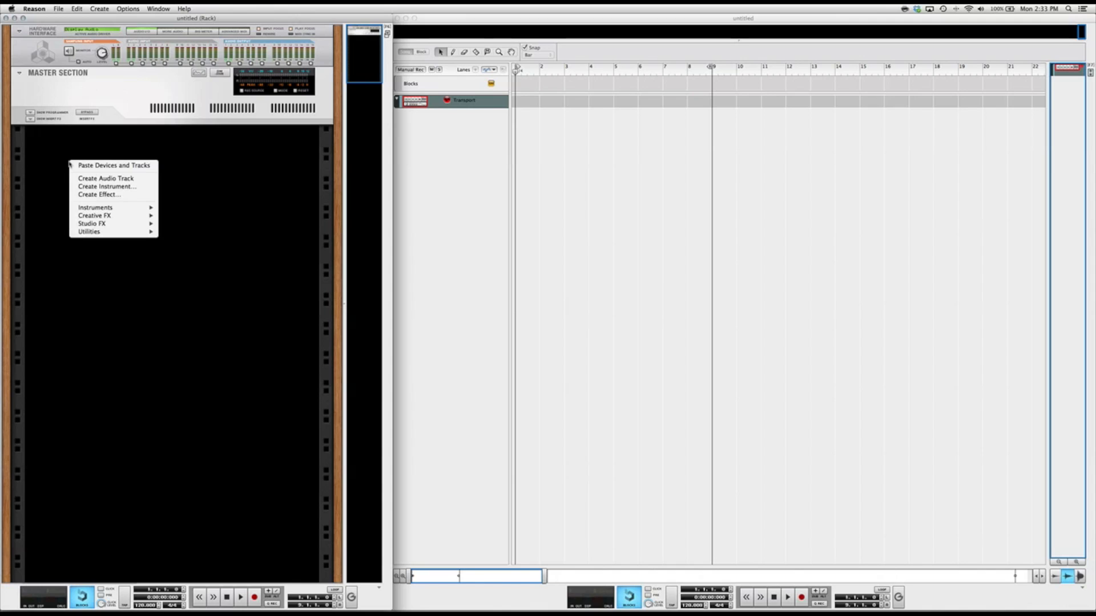
pyautogui.moveTo(89, 233)
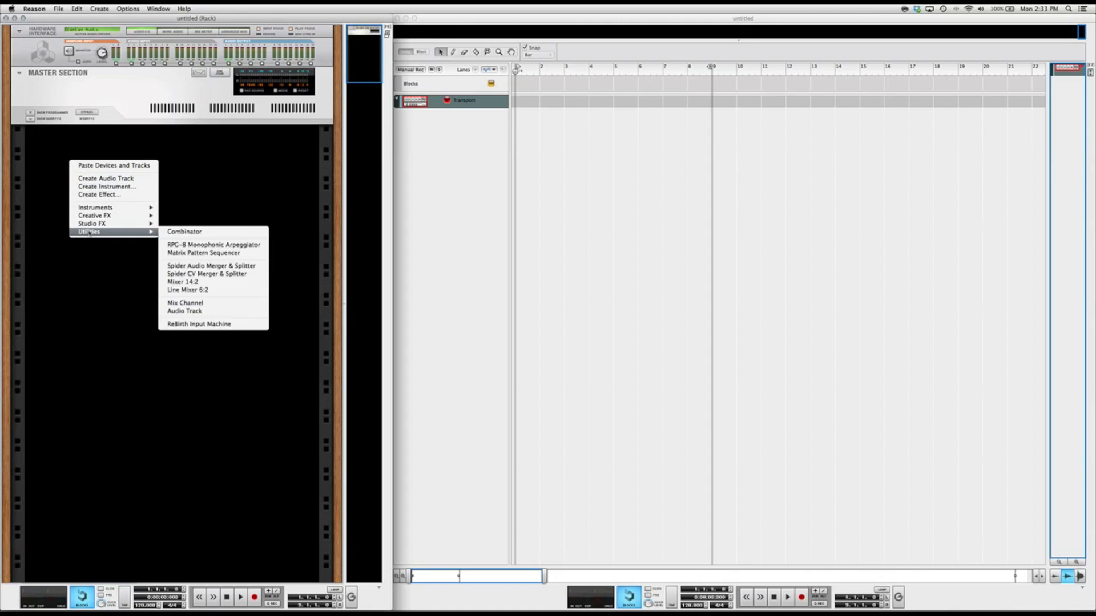
pyautogui.click(171, 232)
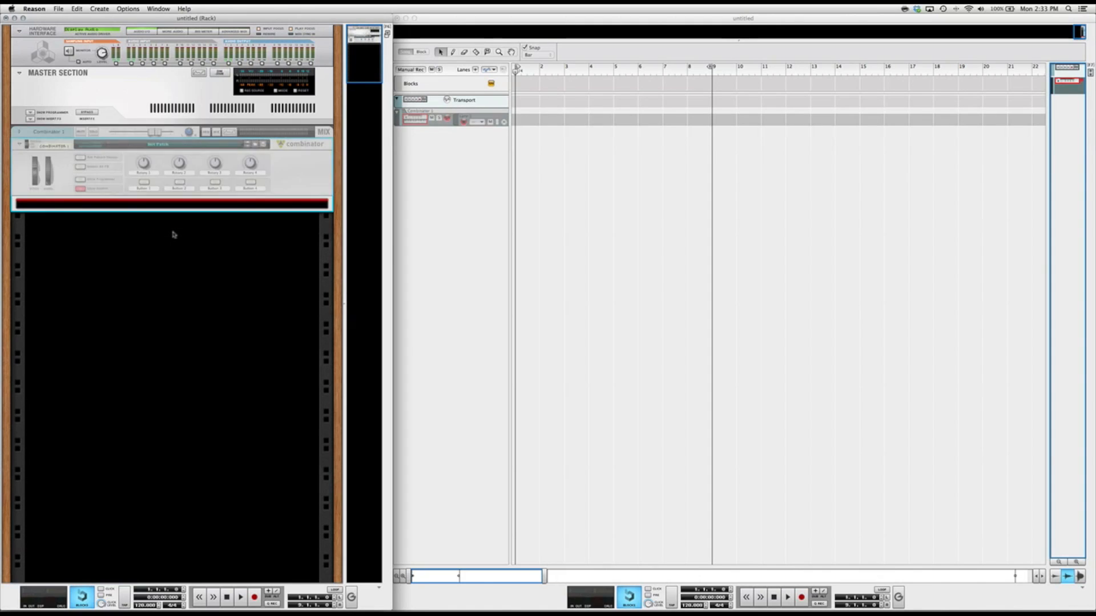
pyautogui.rightClick(62, 206)
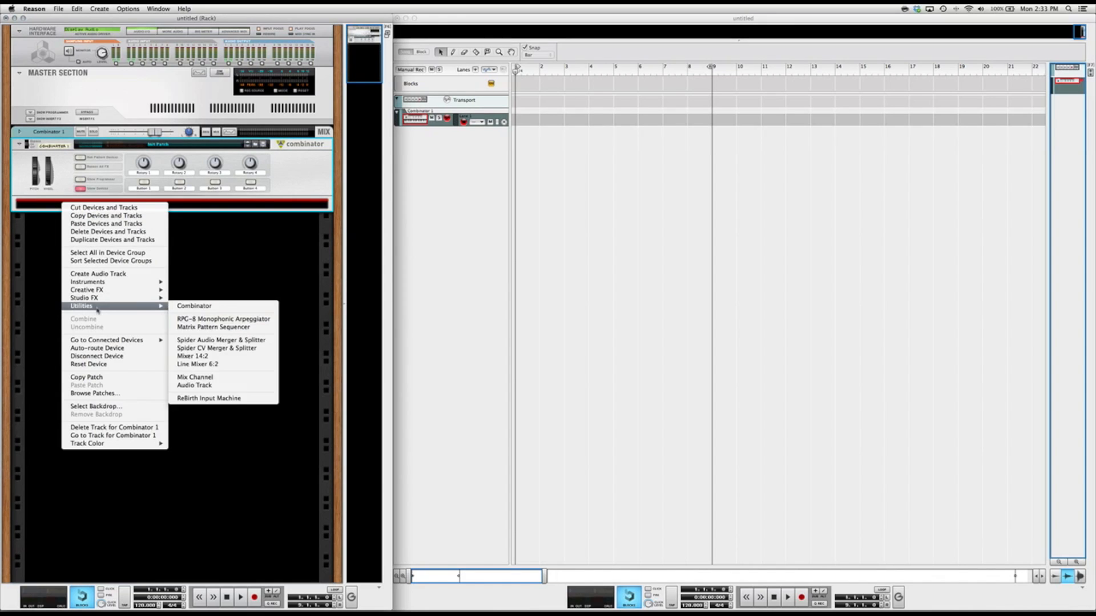
pyautogui.moveTo(154, 307)
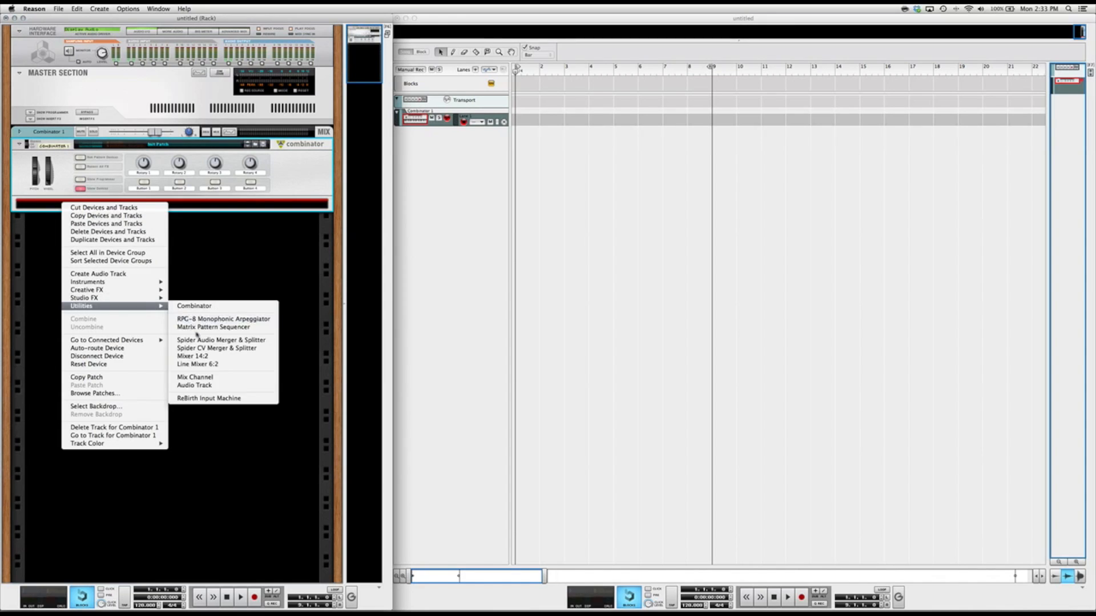
pyautogui.click(202, 365)
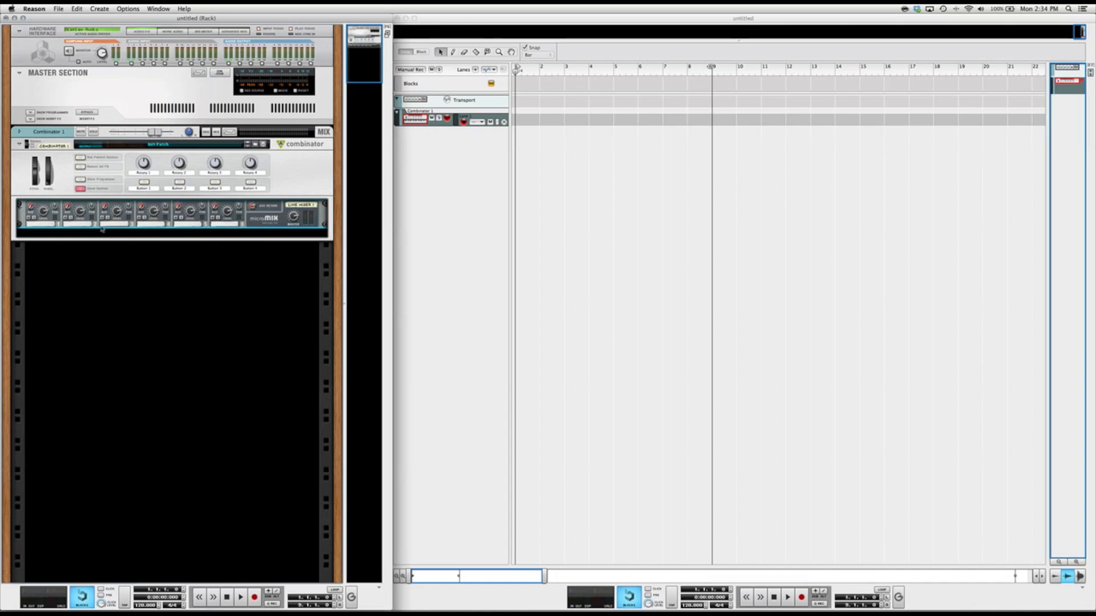
# - Add a Thor Polysonic Synthesizer below the line mixer inside the Combinator and reset the synth to its initial patch
pyautogui.click(54, 234)
pyautogui.rightClick(48, 232)
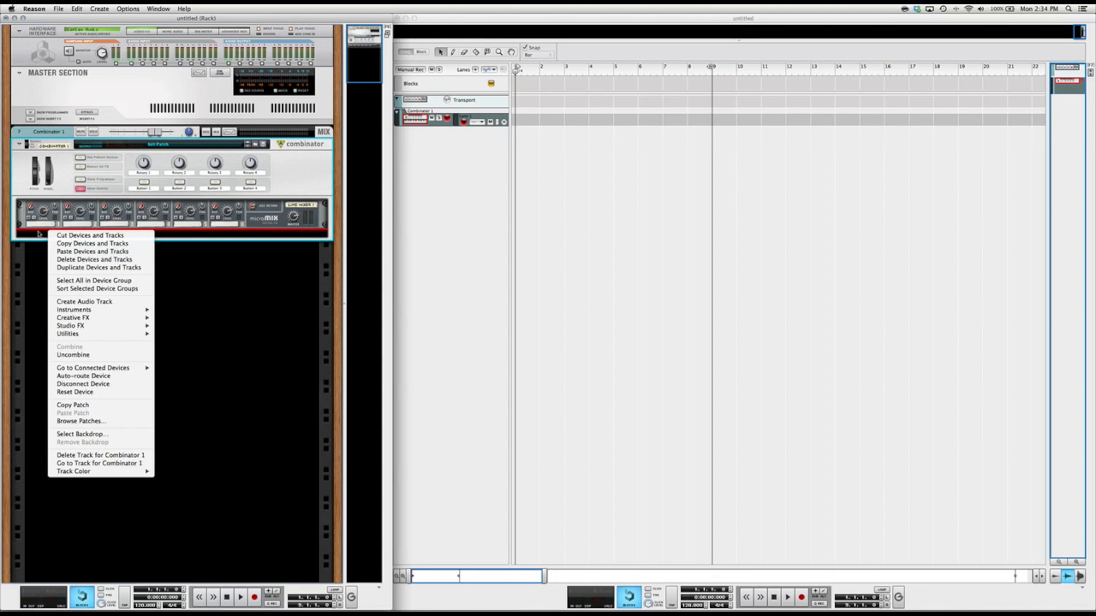
pyautogui.moveTo(84, 310)
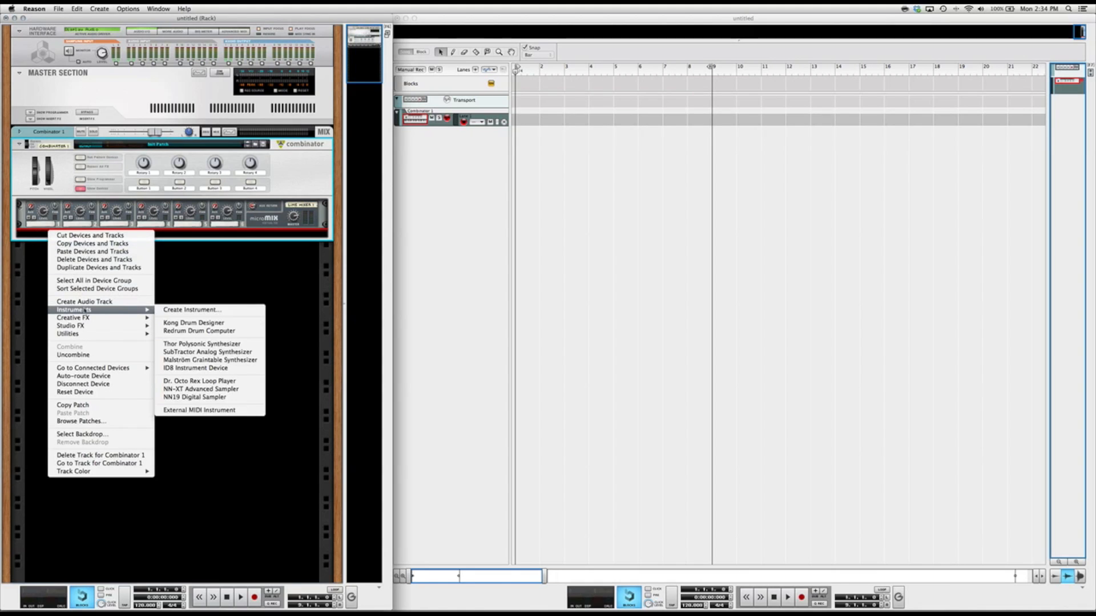
pyautogui.click(185, 344)
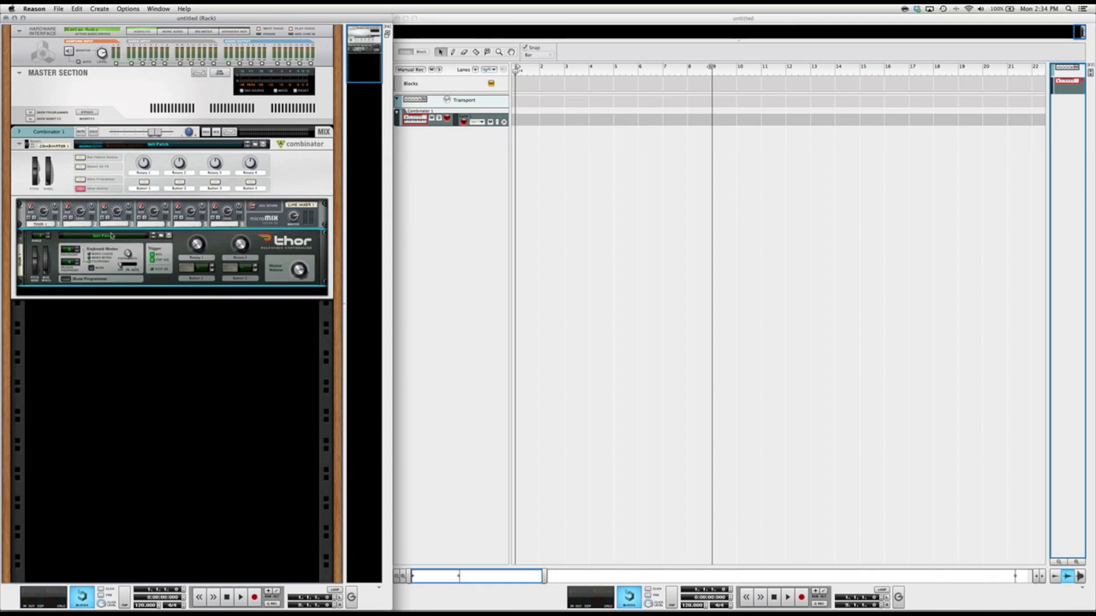
pyautogui.rightClick(154, 277)
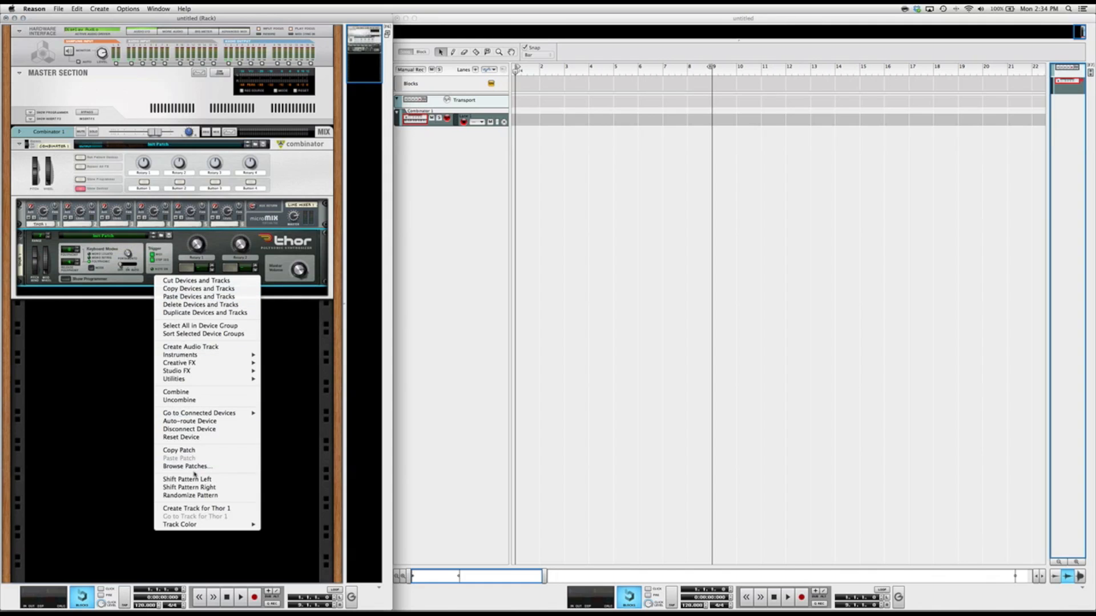
pyautogui.click(189, 439)
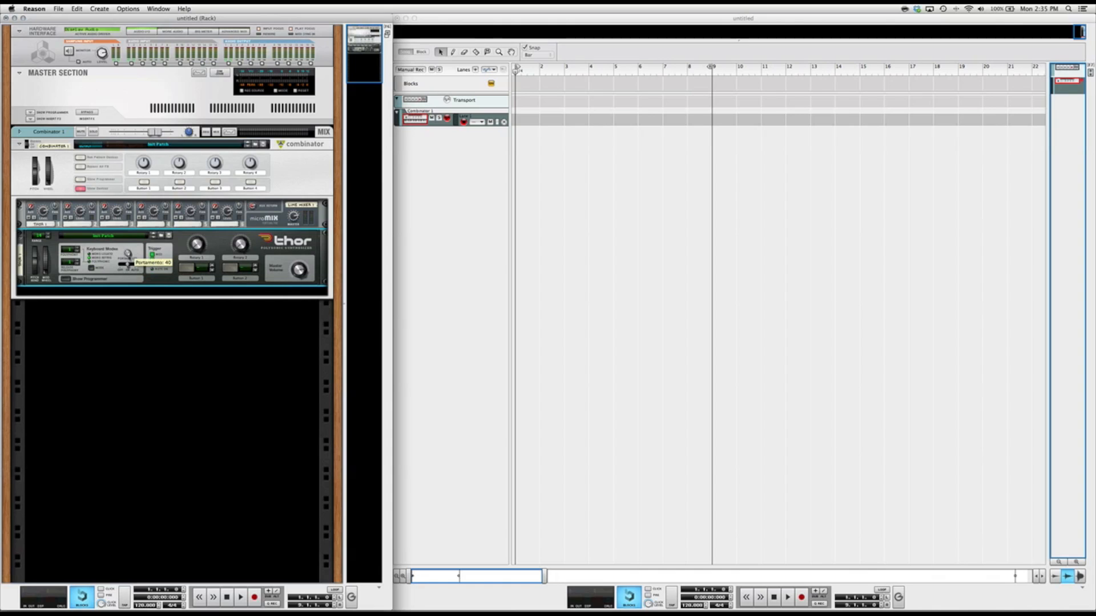
# - Adjust Thor's portamento amount and show the synth's programmer section
pyautogui.moveTo(129, 257); pyautogui.dragTo(129, 262)
pyautogui.click(68, 279)
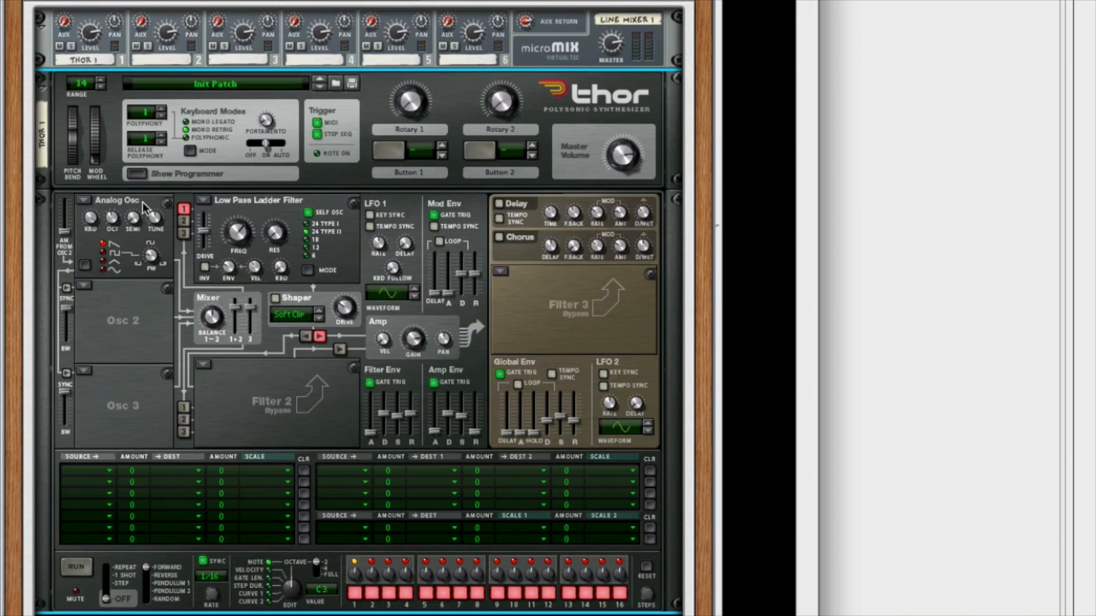
# - Set Thor's oscillators 1, 2 and 3 to the Multi Oscillator type
pyautogui.click(86, 203)
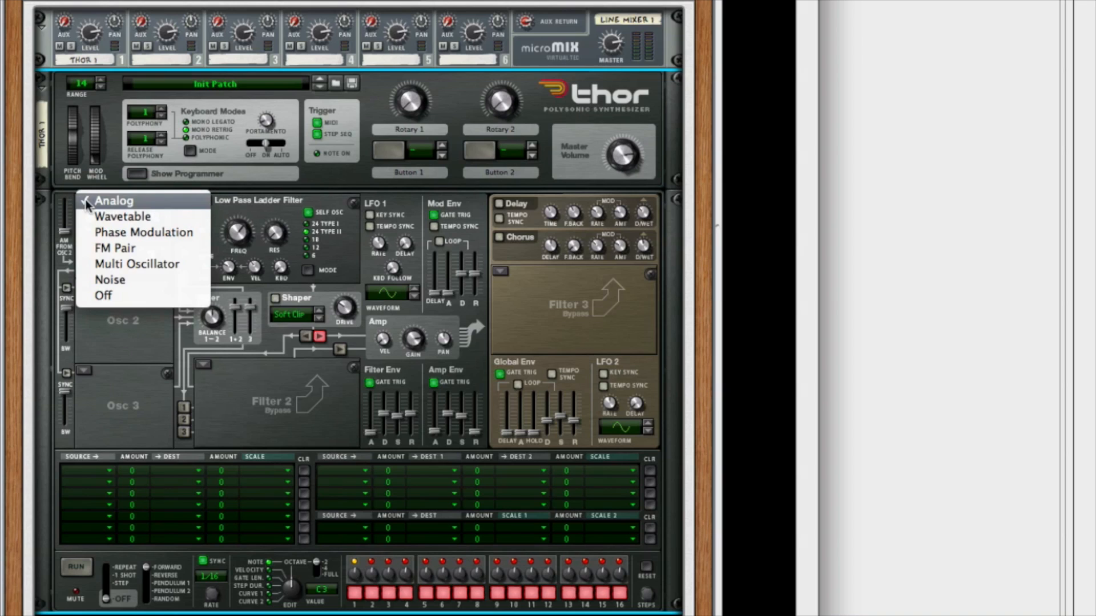
pyautogui.click(109, 263)
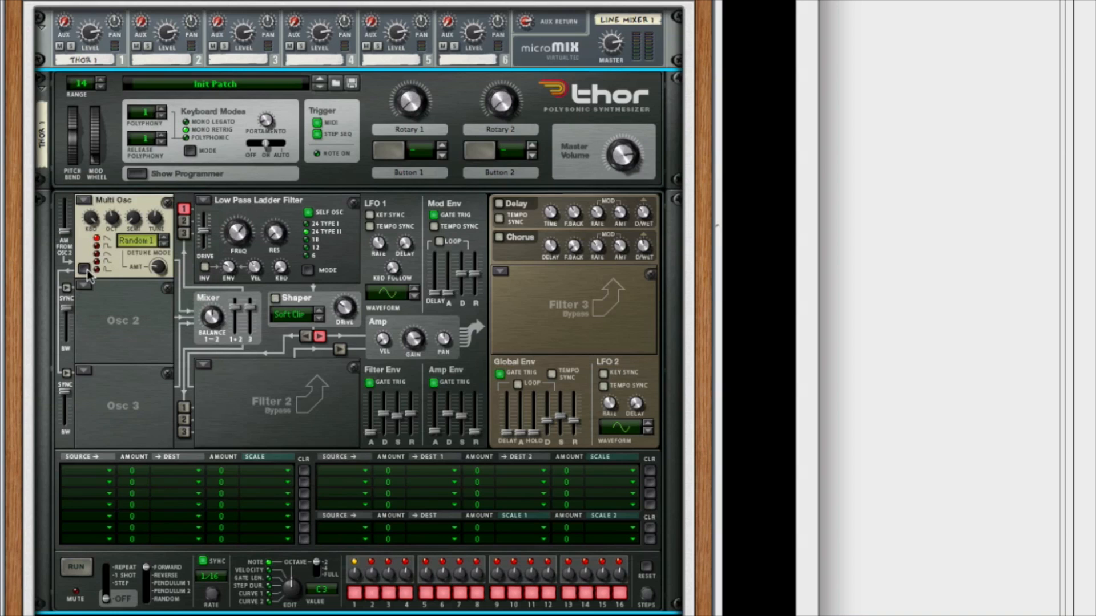
pyautogui.click(85, 293)
pyautogui.click(104, 256)
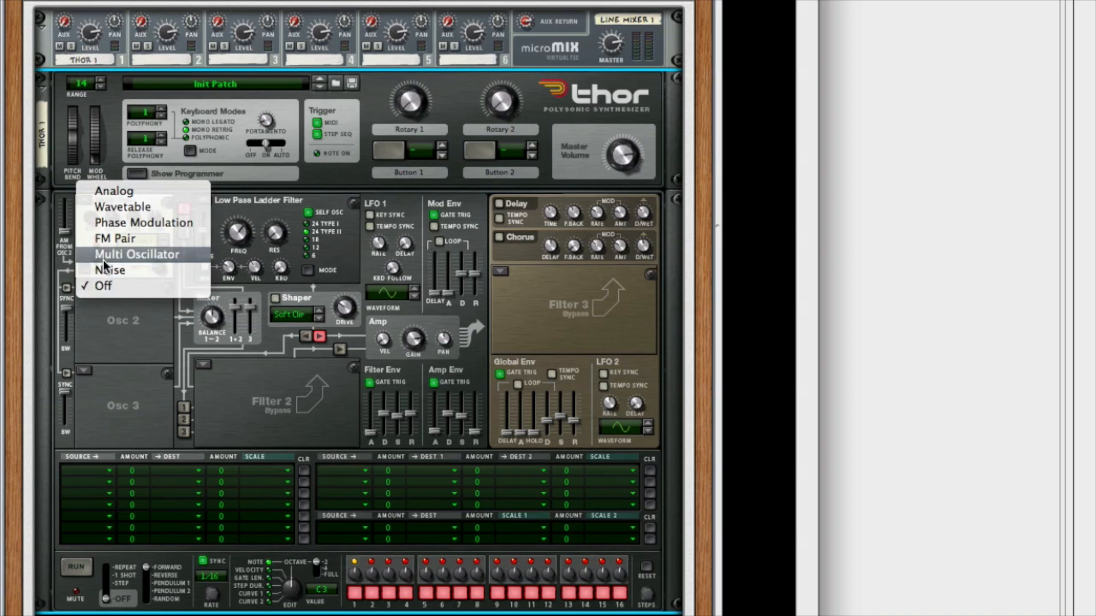
pyautogui.click(84, 371)
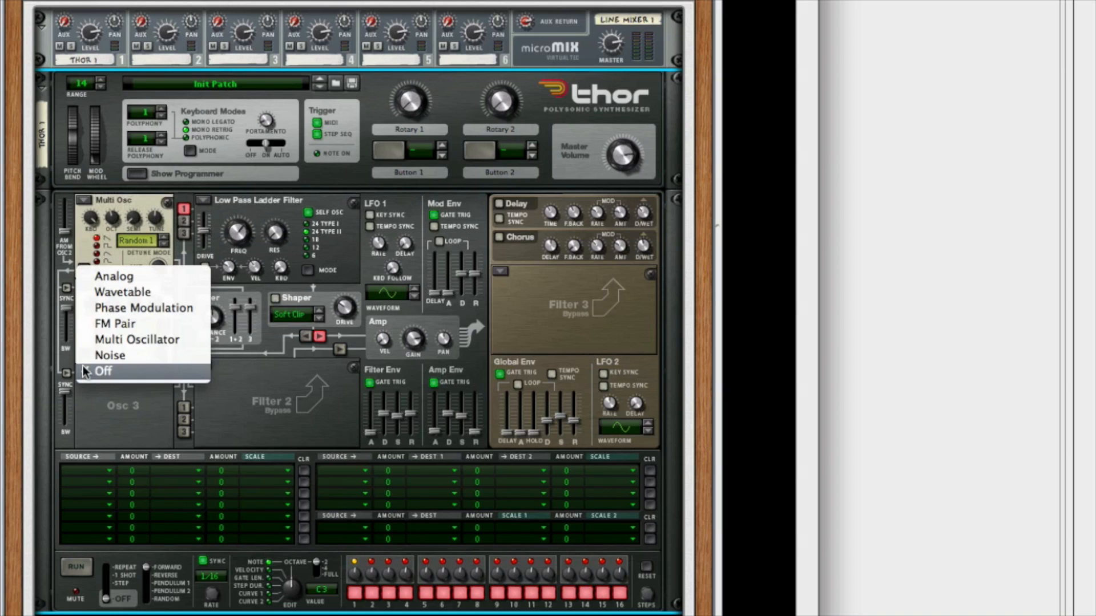
pyautogui.click(104, 340)
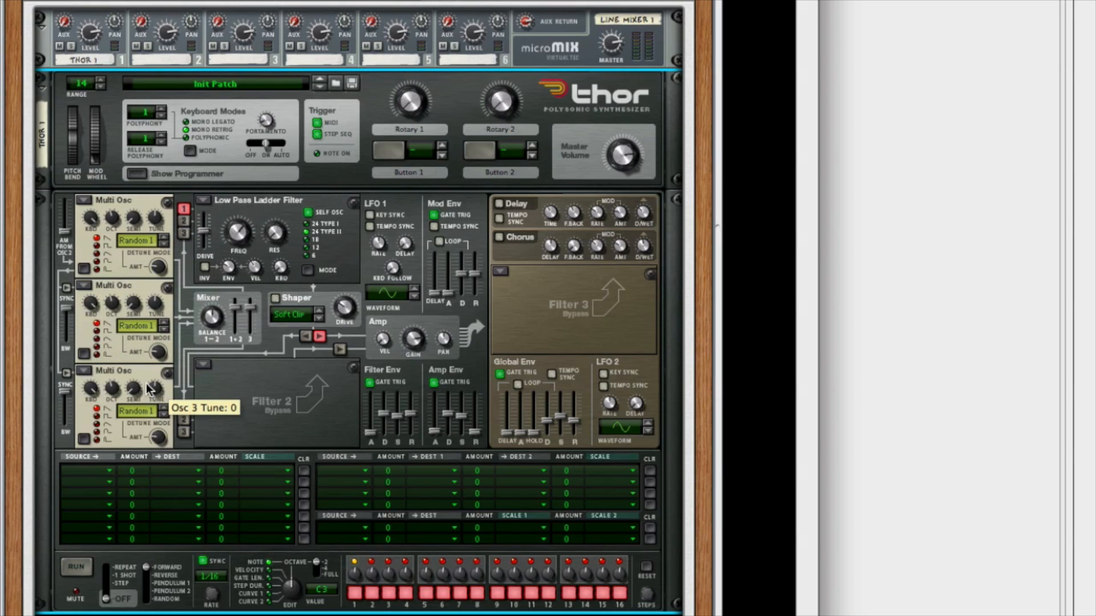
# - Route oscillators 2 and 3 into Filter 1 and adjust their octave and tuning settings
pyautogui.click(184, 221)
pyautogui.click(184, 234)
pyautogui.moveTo(108, 306); pyautogui.dragTo(108, 302)
pyautogui.moveTo(111, 387); pyautogui.dragTo(112, 383)
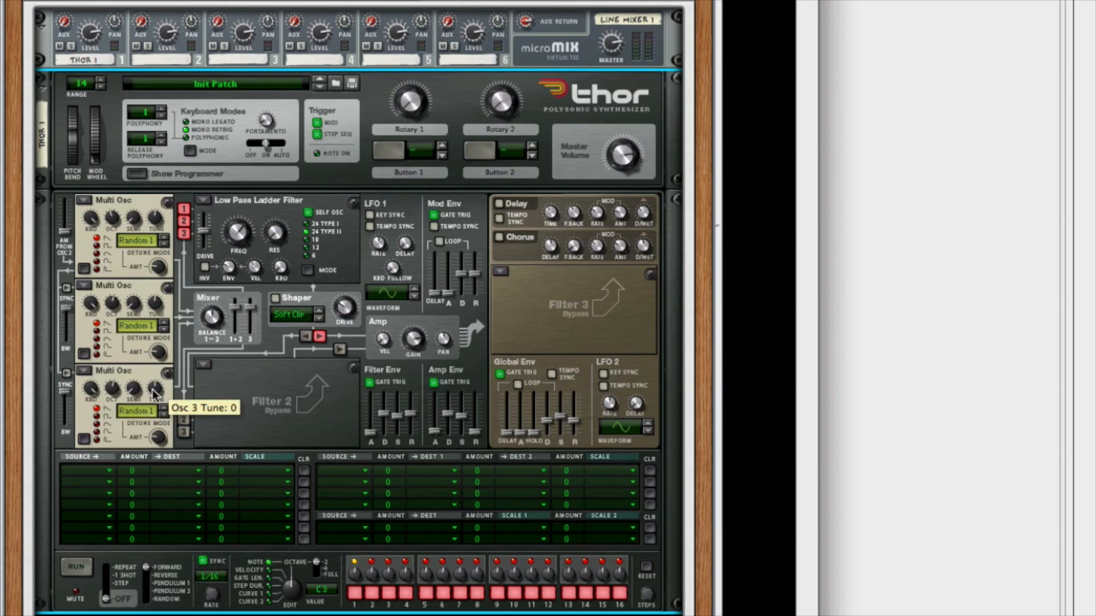
pyautogui.moveTo(153, 393); pyautogui.dragTo(155, 393)
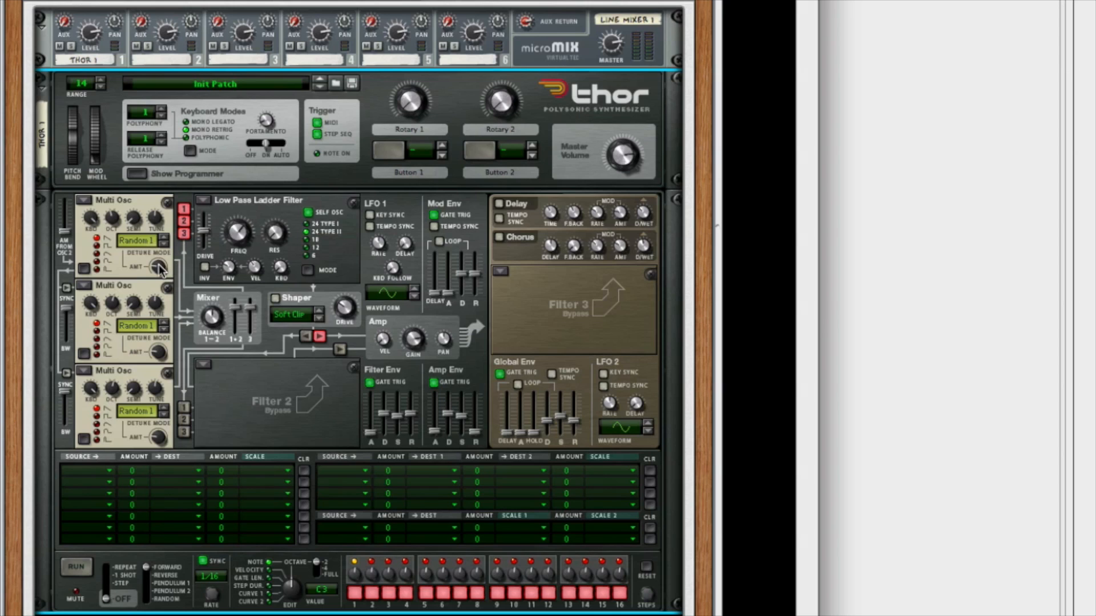
# - Raise the detune amounts of Thor's Multi Oscillators
pyautogui.moveTo(161, 270)
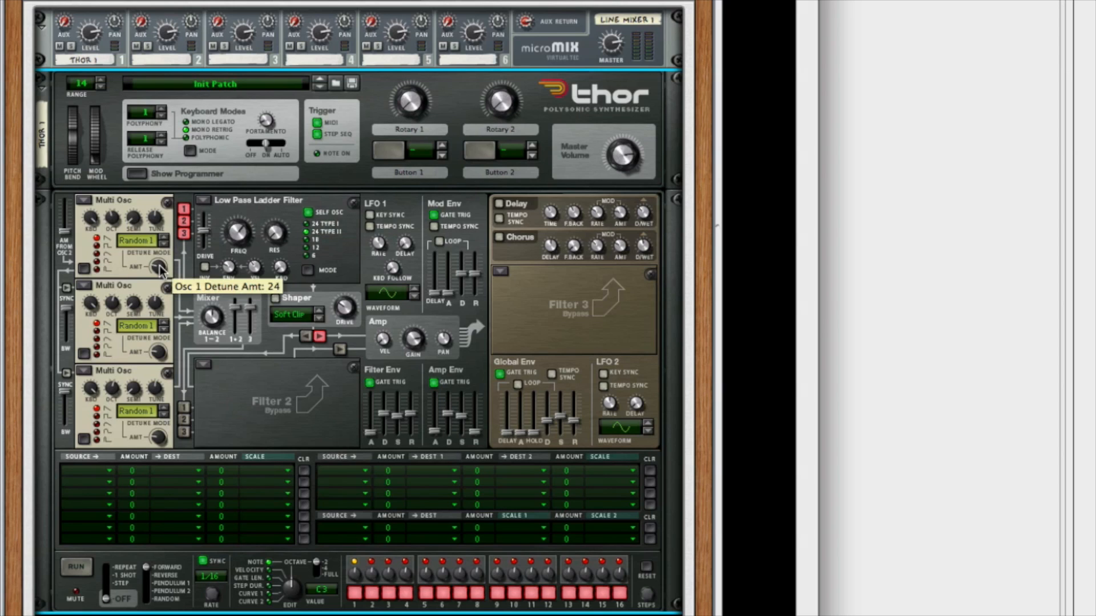
pyautogui.scroll(2, 160, 269)
pyautogui.moveTo(159, 263); pyautogui.dragTo(160, 261)
pyautogui.moveTo(158, 349); pyautogui.dragTo(158, 345)
pyautogui.scroll(6, 159, 349)
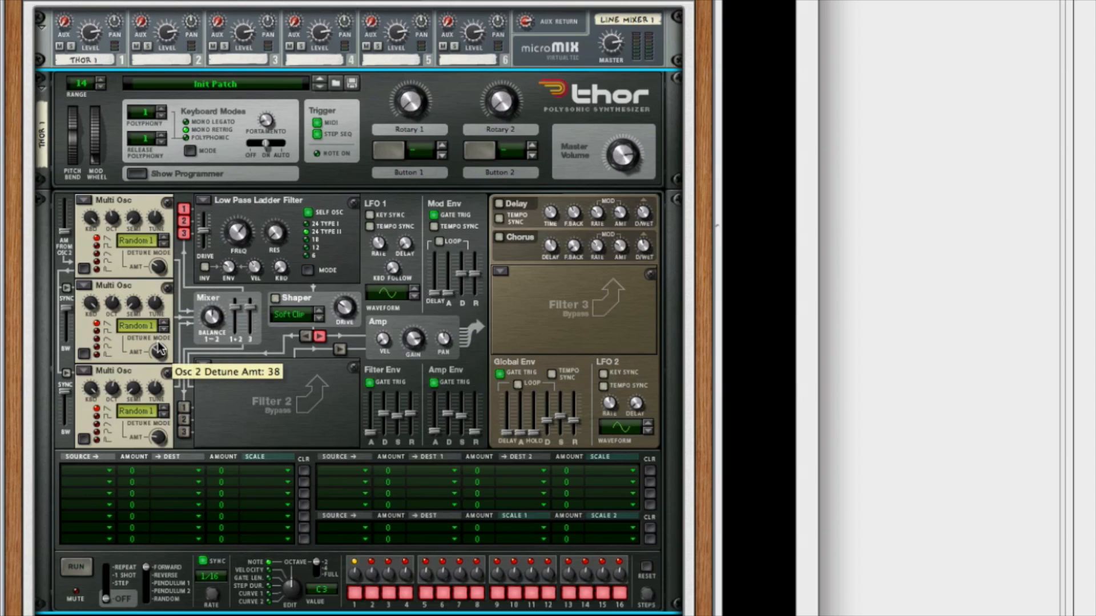
pyautogui.scroll(10, 160, 438)
pyautogui.scroll(2, 161, 436)
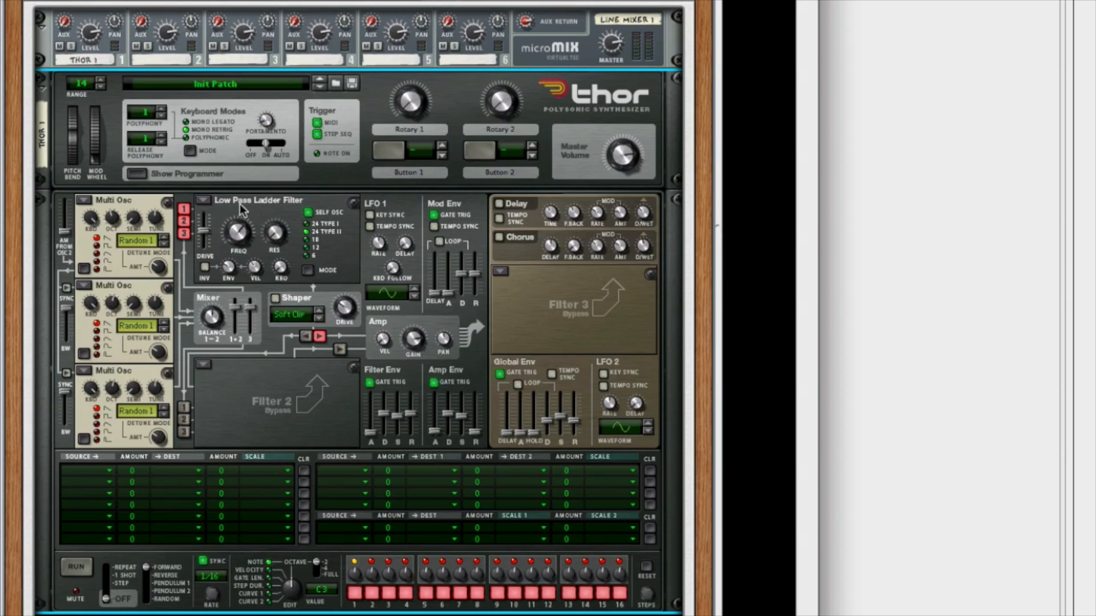
# - Change Filter 1 to State Variable, with a lower cutoff frequency and higher envelope and velocity amounts
pyautogui.click(207, 201)
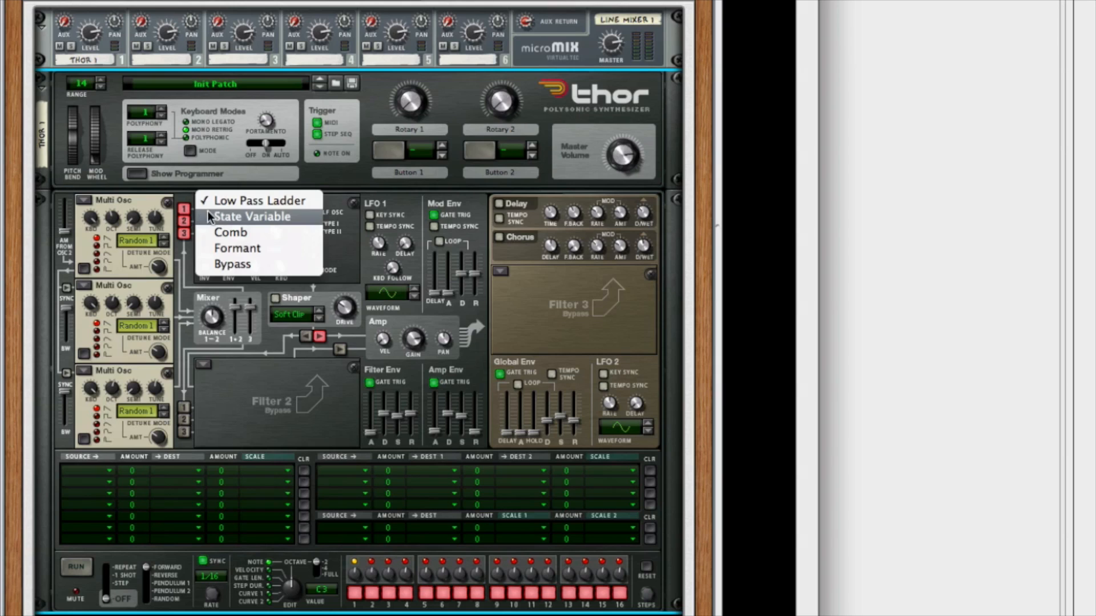
pyautogui.click(208, 213)
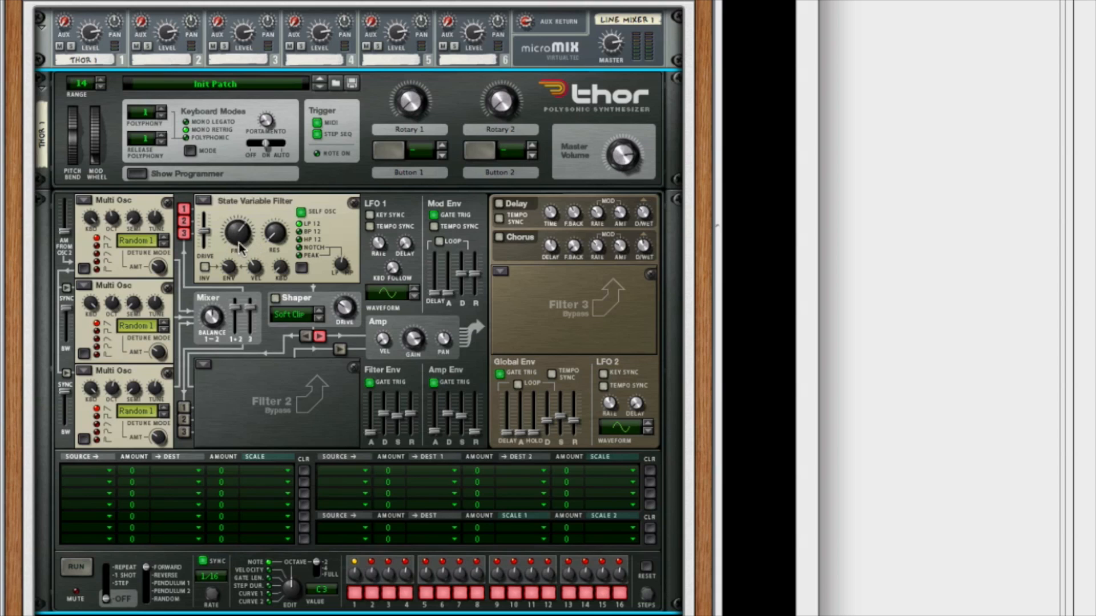
pyautogui.moveTo(239, 234); pyautogui.dragTo(241, 258)
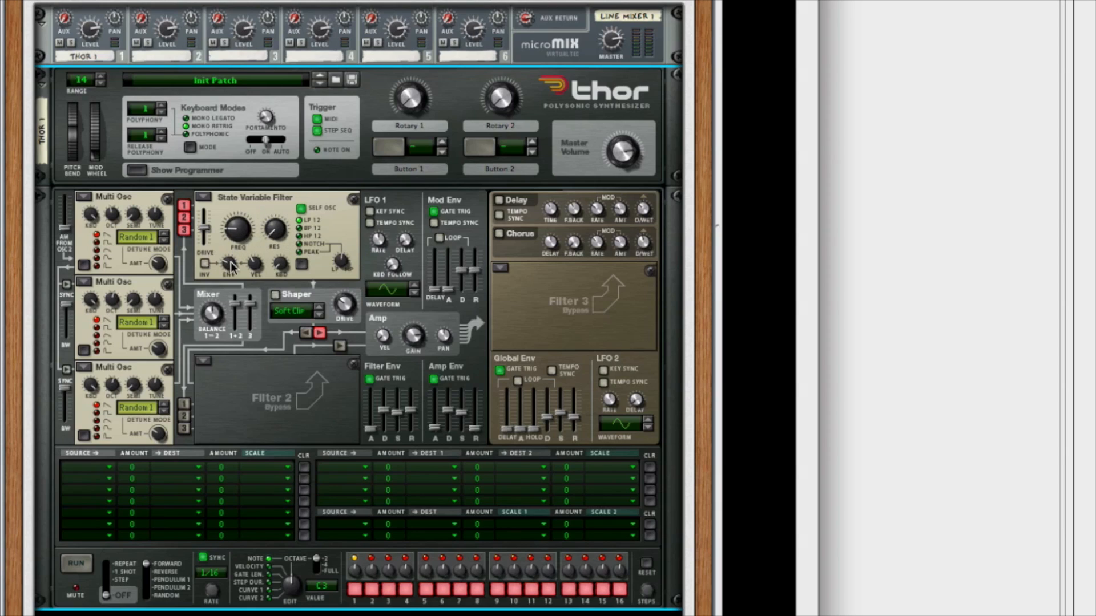
pyautogui.moveTo(230, 255); pyautogui.dragTo(230, 196)
pyautogui.moveTo(251, 266); pyautogui.dragTo(252, 253)
# - Enable key sync and tempo sync on LFO 1, and lower the decay and sustain of the Amp Env
pyautogui.click(369, 213)
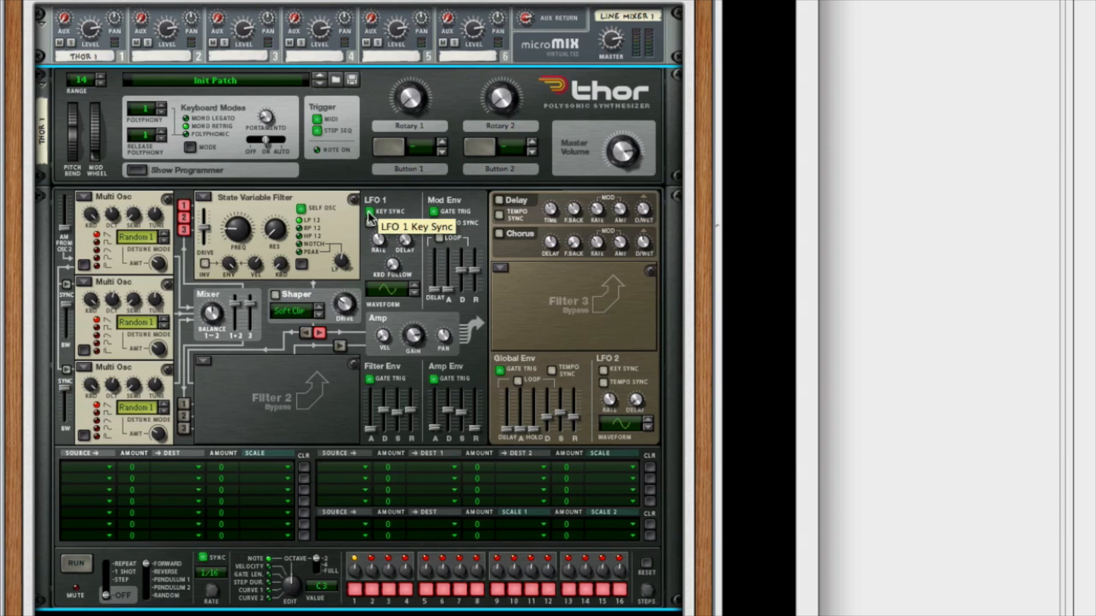
pyautogui.click(369, 223)
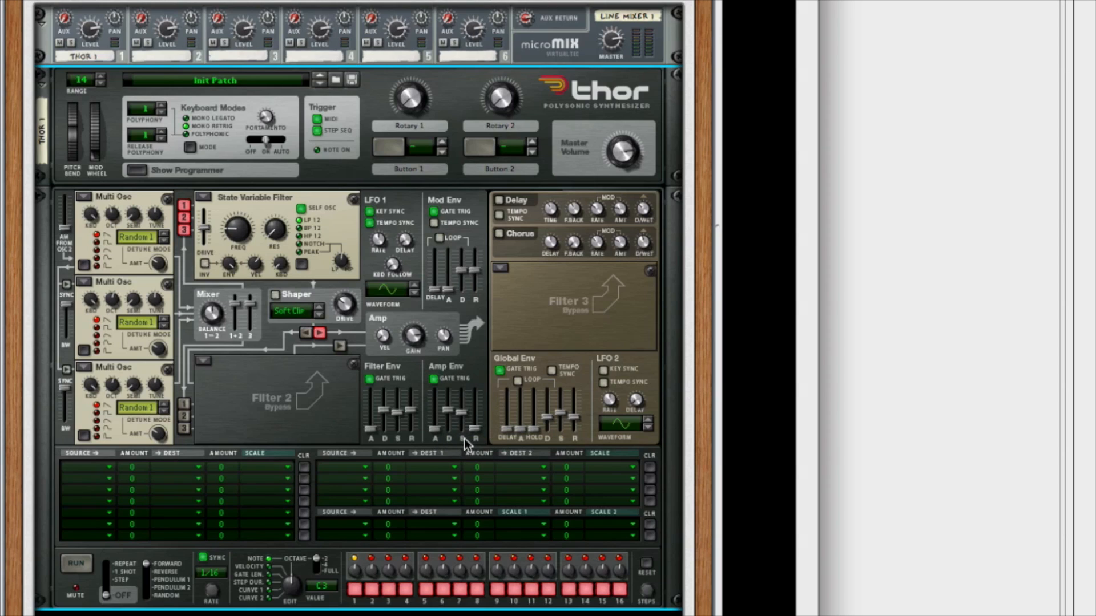
pyautogui.moveTo(448, 410); pyautogui.dragTo(449, 423)
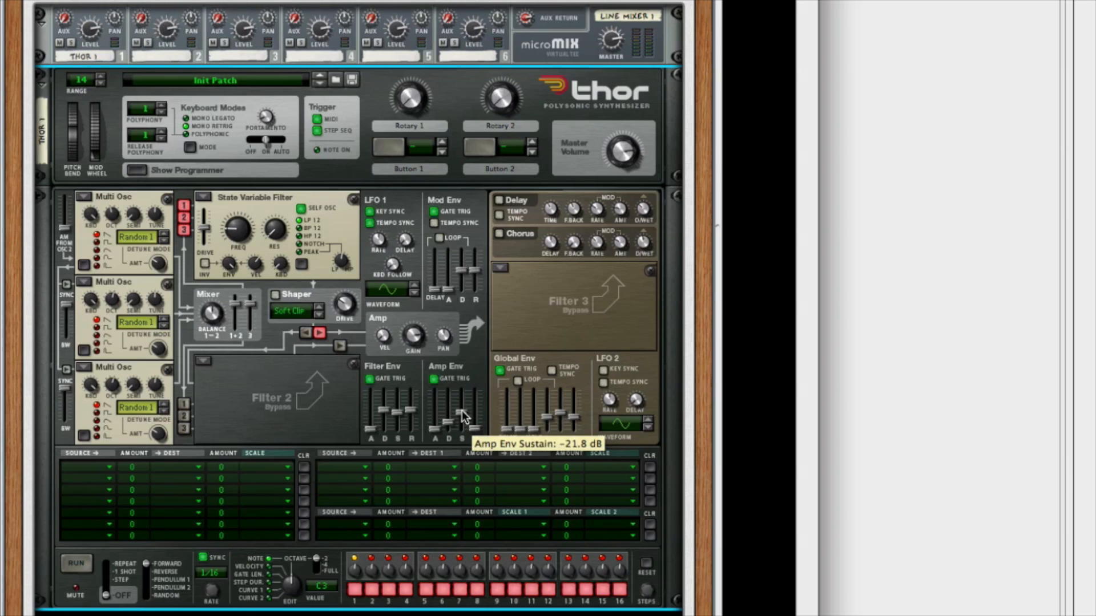
pyautogui.moveTo(462, 410); pyautogui.dragTo(479, 431)
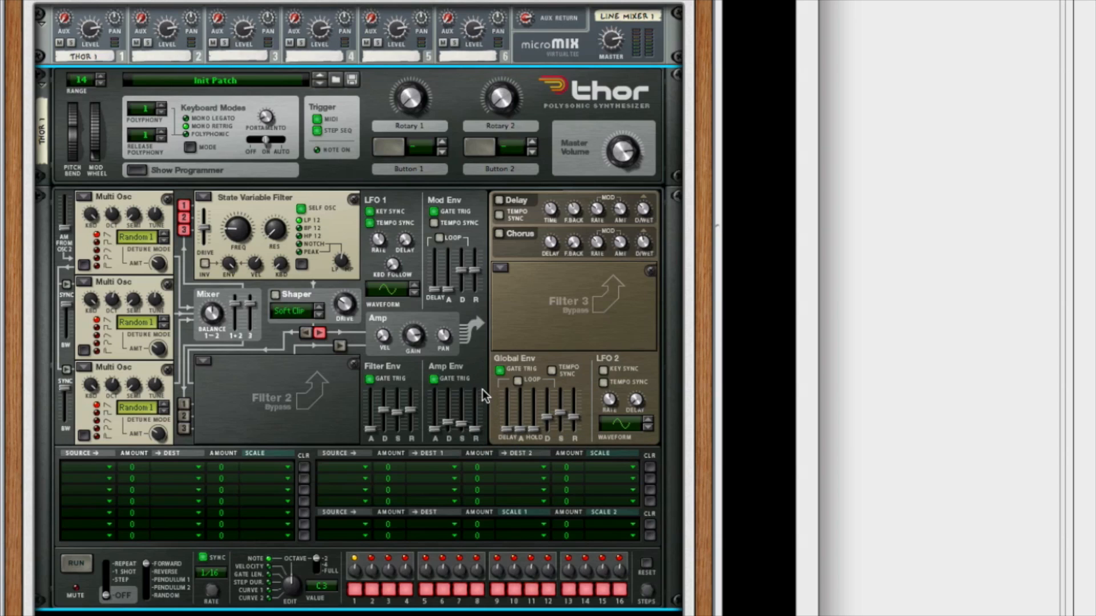
# - Enable key sync and tempo sync on LFO 2
pyautogui.click(604, 371)
pyautogui.click(603, 383)
# - Route LFO1 to the Filter 1 frequency in the first modulation row with a positive amount, and fine-tune the filter cutoff
pyautogui.click(87, 467)
pyautogui.click(94, 612)
pyautogui.click(171, 467)
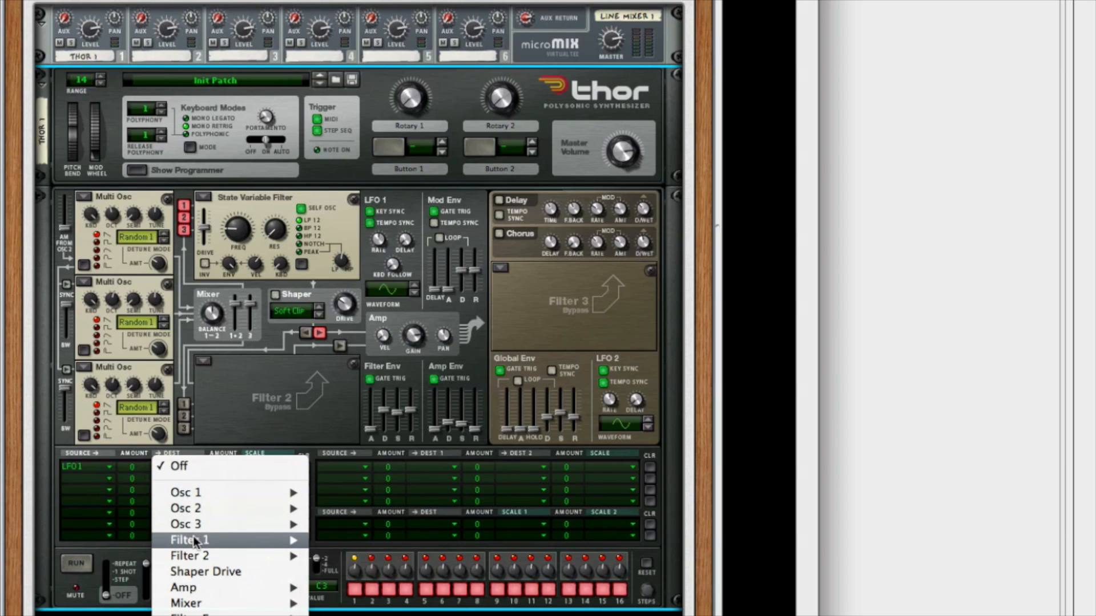
pyautogui.moveTo(193, 540)
pyautogui.click(355, 551)
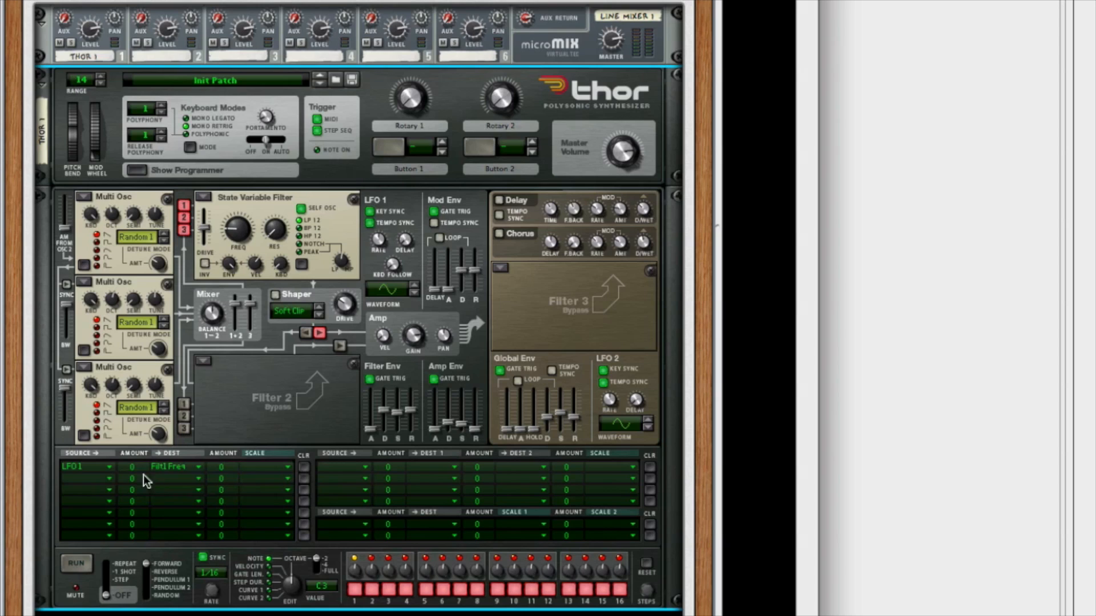
pyautogui.moveTo(135, 466); pyautogui.dragTo(136, 433)
pyautogui.moveTo(238, 234); pyautogui.dragTo(237, 234)
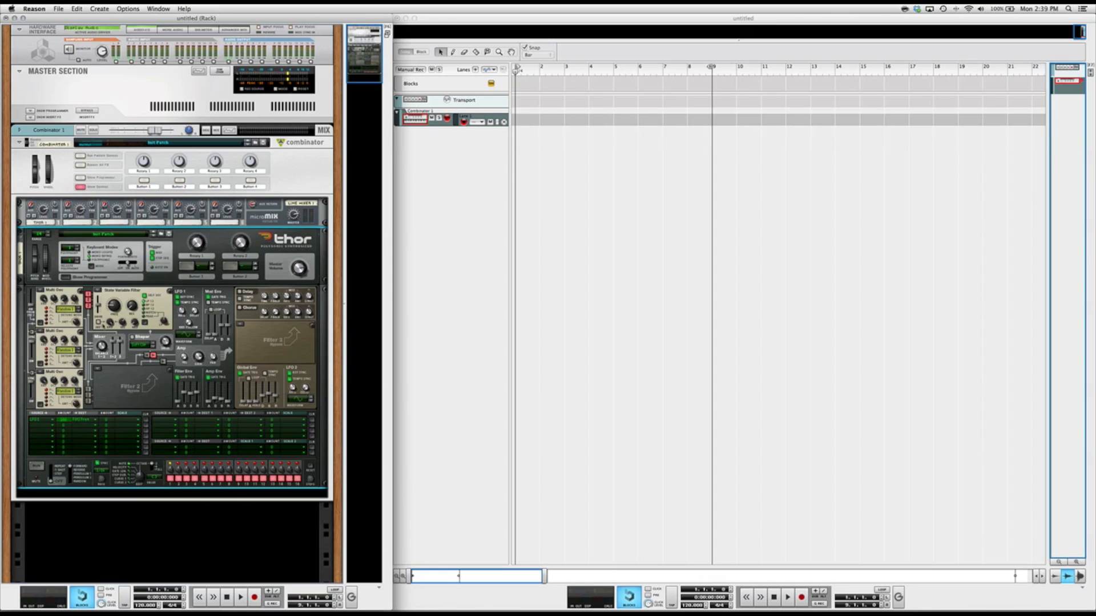
# - Collapse Thor's programmer and add a Scream 4 Distortion after Thor inside the Combinator
pyautogui.click(65, 278)
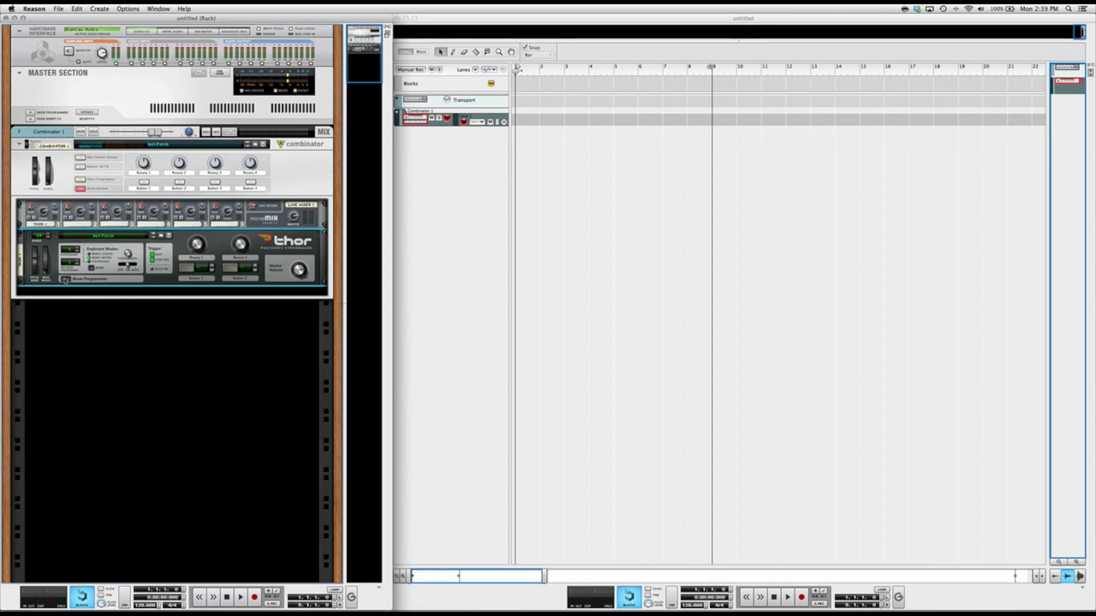
pyautogui.rightClick(153, 281)
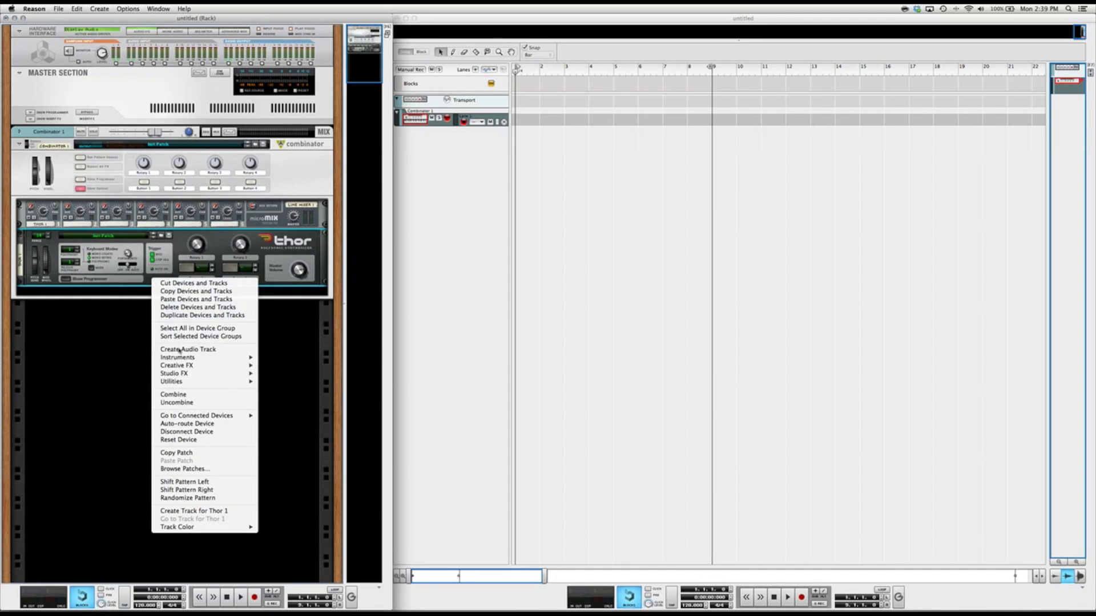
pyautogui.moveTo(181, 365)
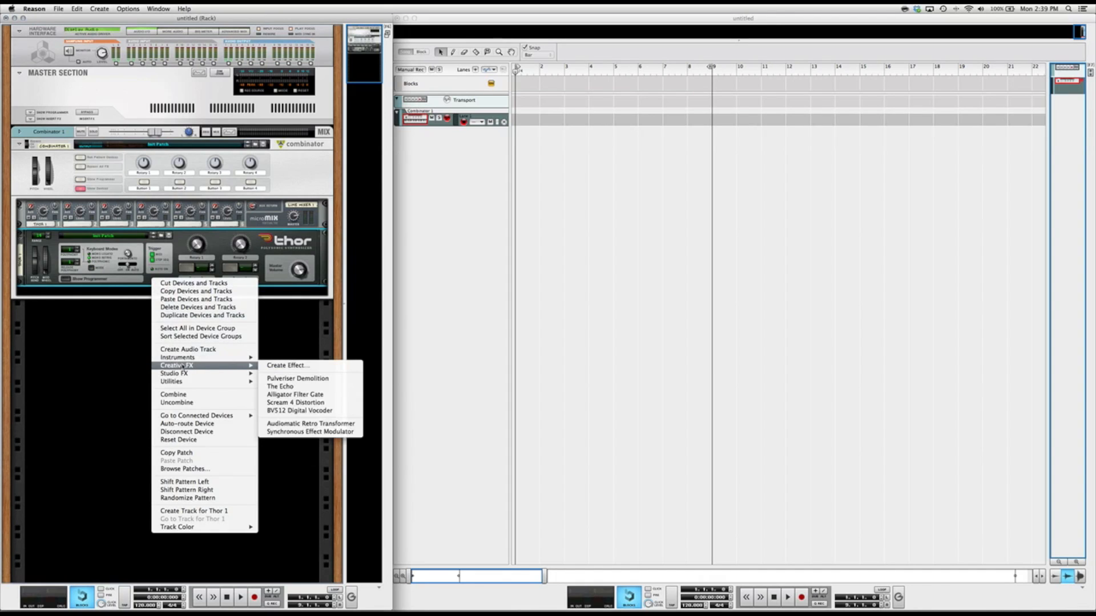
pyautogui.click(291, 403)
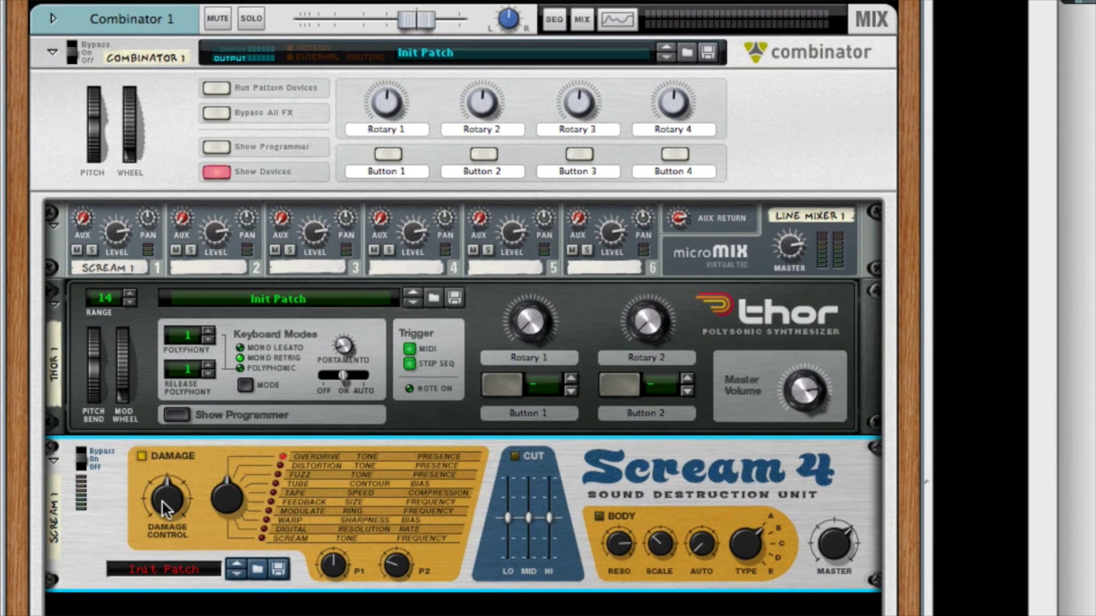
# - Raise Scream 4's P1 tone to maximum and lower its P2 presence slightly in the Overdrive damage section
pyautogui.moveTo(162, 502)
pyautogui.moveTo(331, 563); pyautogui.dragTo(330, 468)
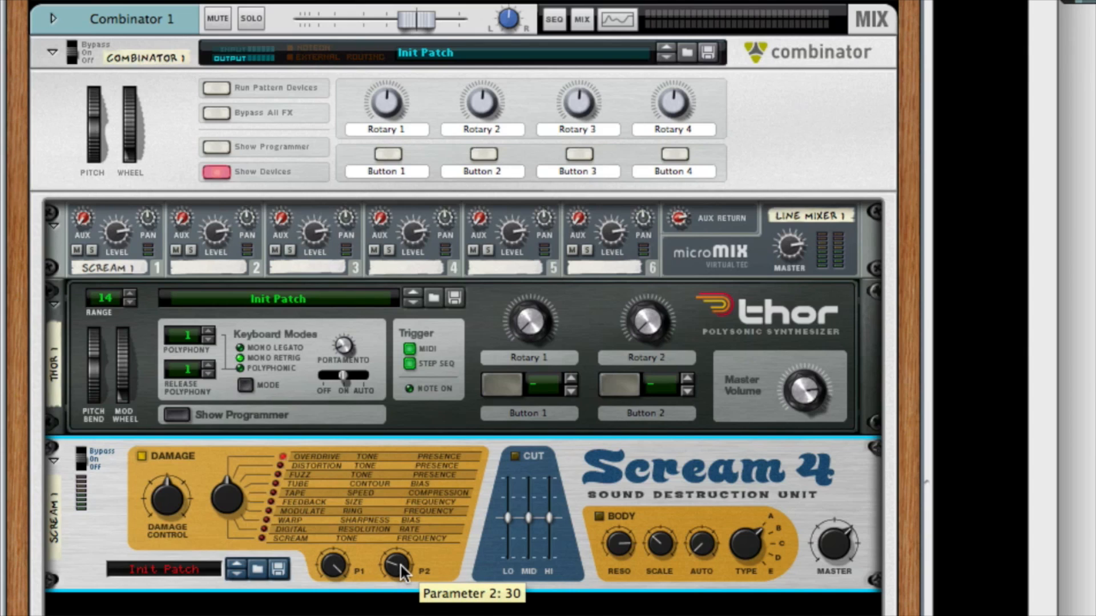
pyautogui.moveTo(401, 567); pyautogui.dragTo(398, 577)
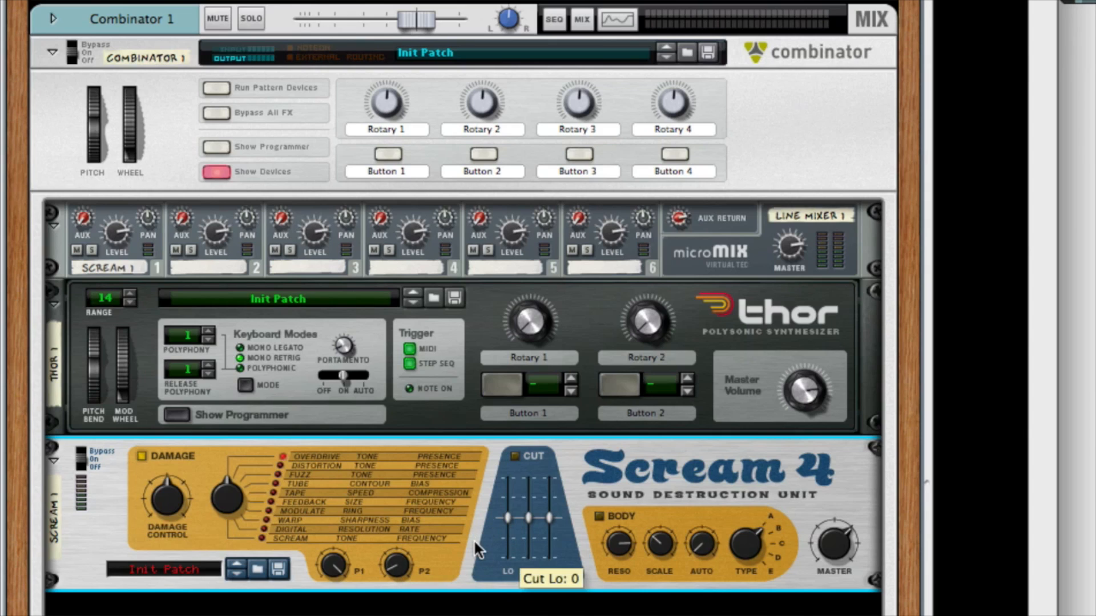
# - Enable Scream 4's Cut section, with the Lo band slightly lowered and the Hi band slightly raised
pyautogui.click(514, 456)
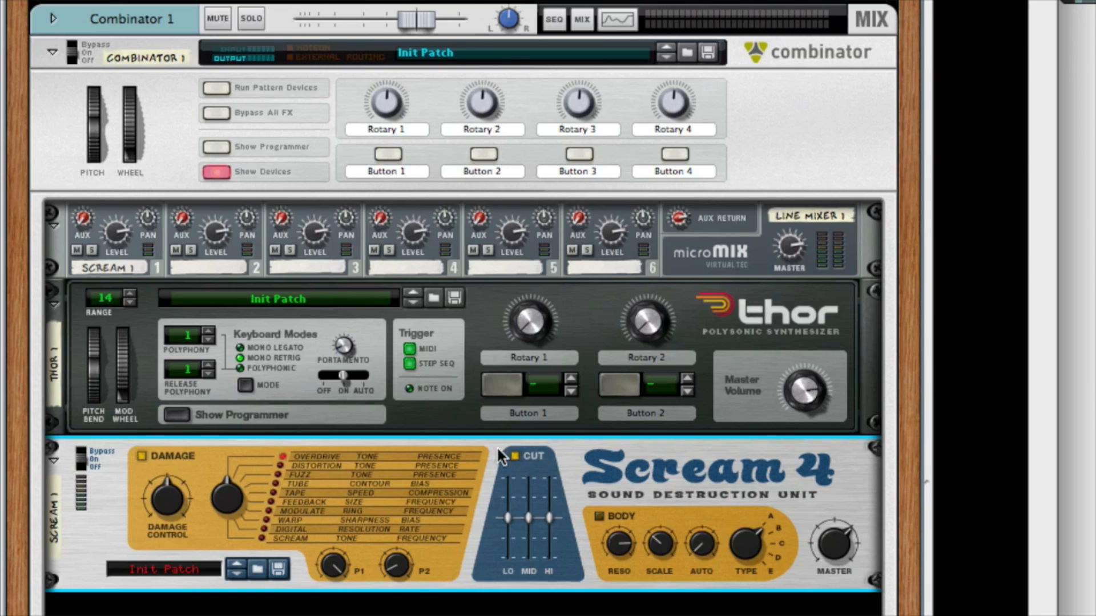
pyautogui.moveTo(509, 515); pyautogui.dragTo(509, 527)
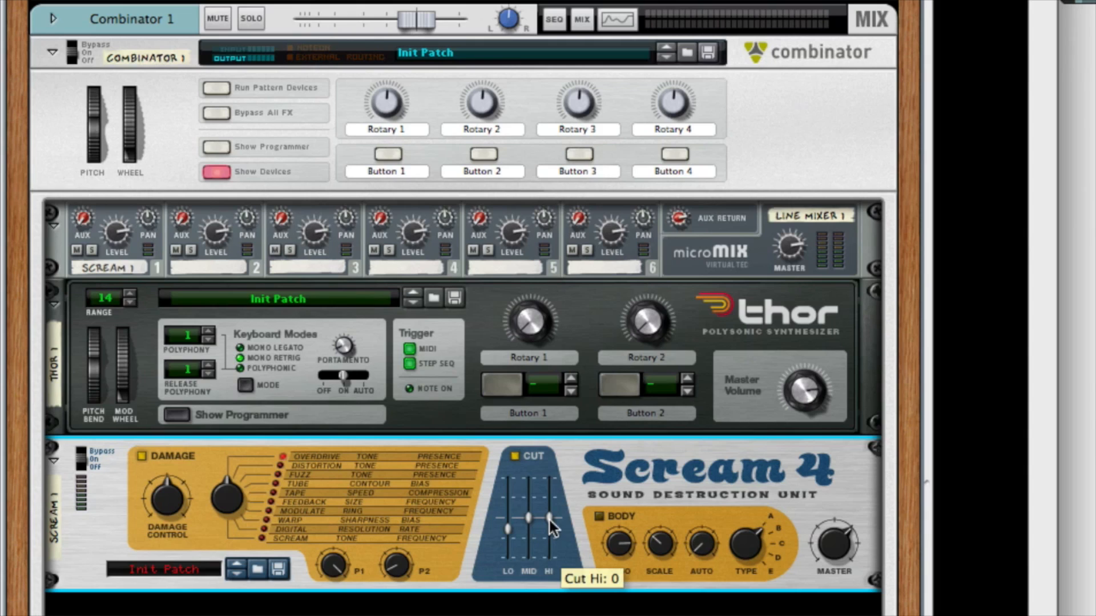
pyautogui.moveTo(549, 521); pyautogui.dragTo(551, 515)
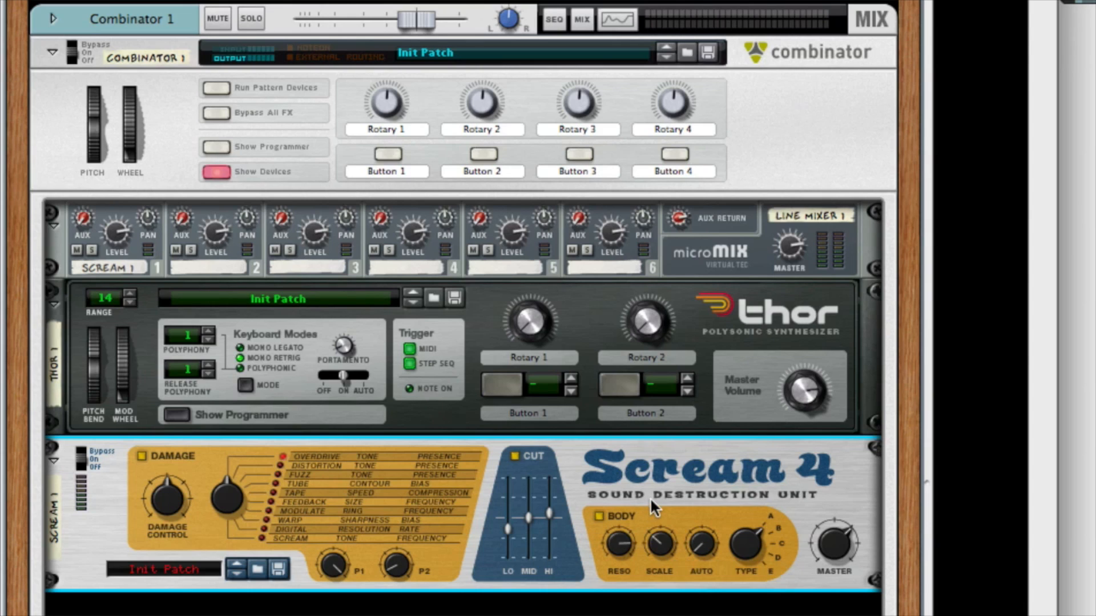
# - Enable Scream 4's Body section, lower its Reso and Scale, and set the body type to E
pyautogui.moveTo(625, 540); pyautogui.dragTo(621, 587)
pyautogui.moveTo(662, 543); pyautogui.dragTo(660, 556)
pyautogui.moveTo(697, 549)
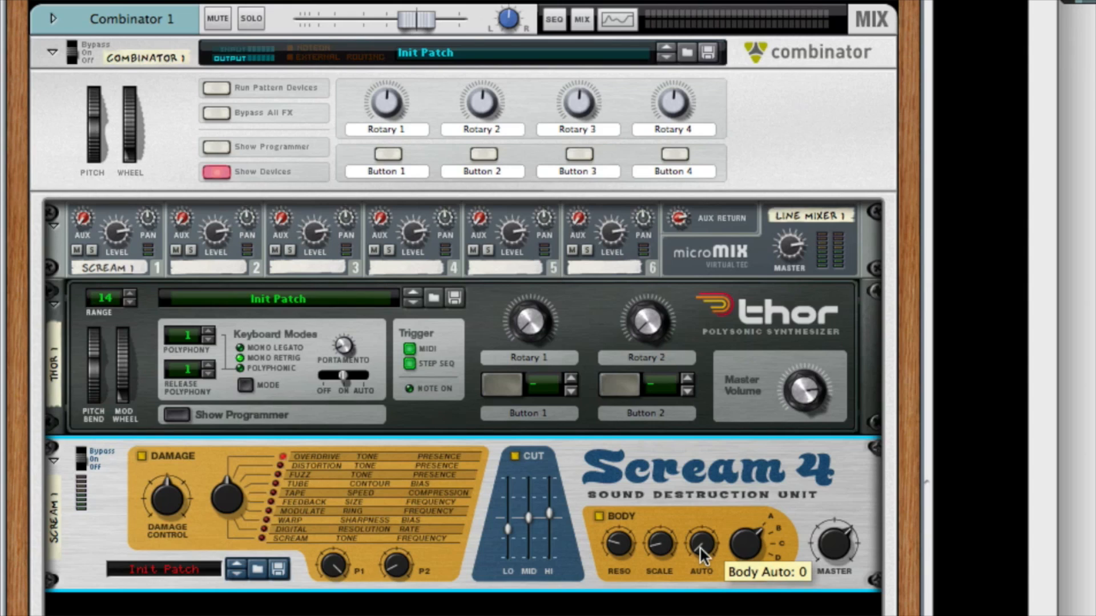
pyautogui.moveTo(741, 553); pyautogui.dragTo(739, 494)
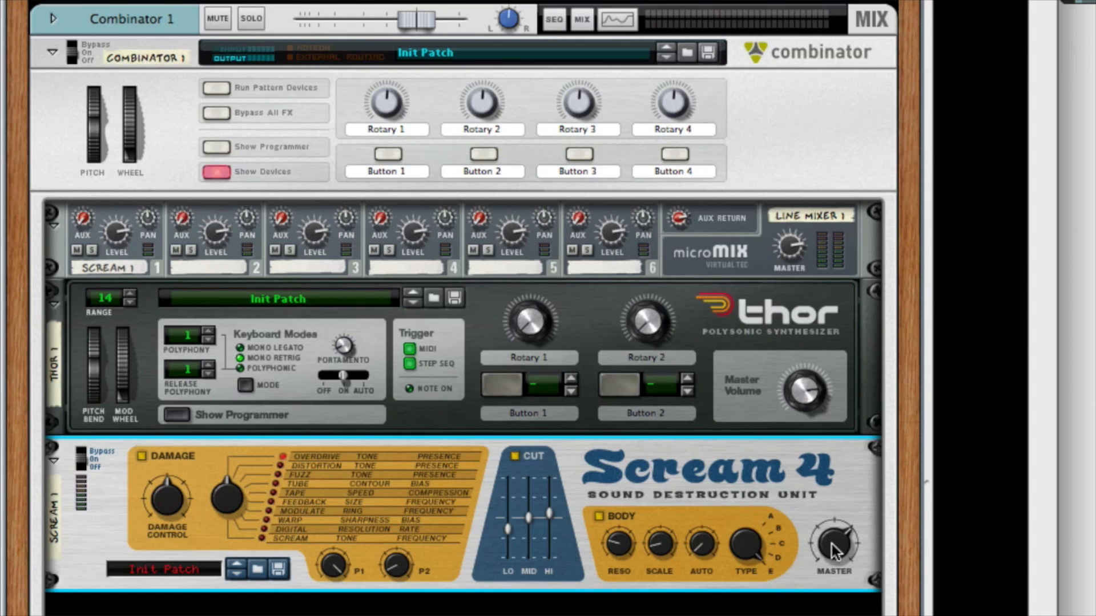
pyautogui.moveTo(837, 546)
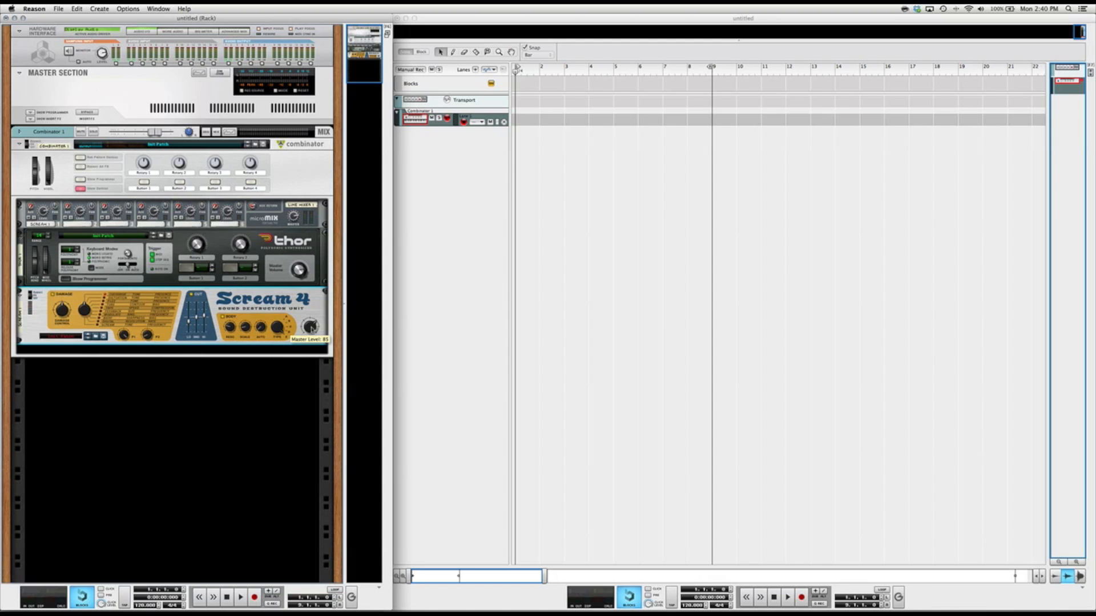
# - Add a BV512 Digital Vocoder between Thor and Scream 4, set to 4 Band with the shift at maximum
pyautogui.click(160, 281)
pyautogui.rightClick(159, 281)
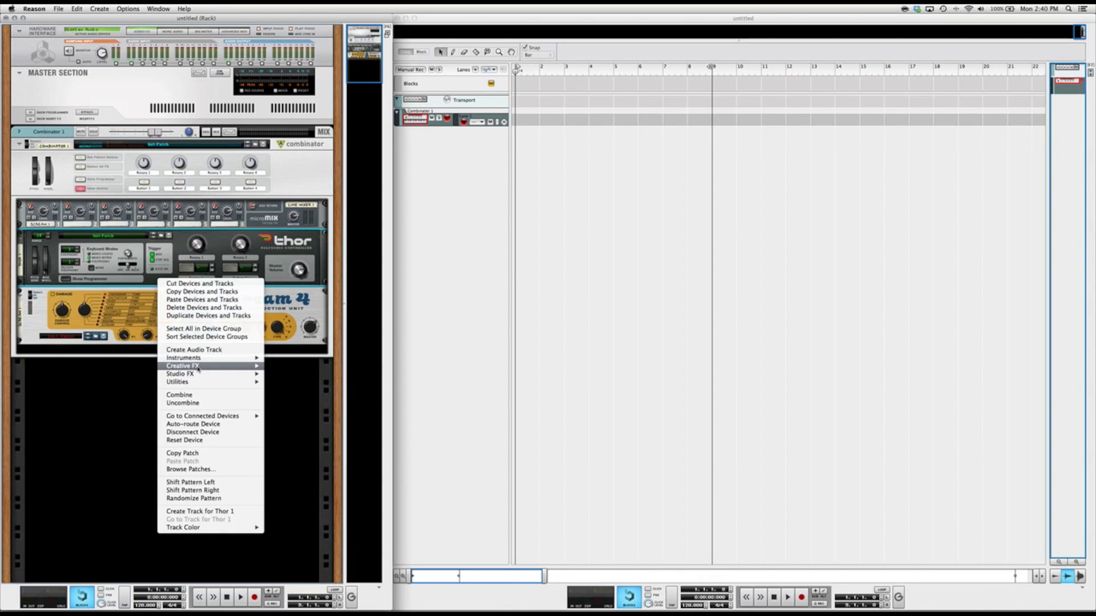
pyautogui.moveTo(197, 367)
pyautogui.click(294, 411)
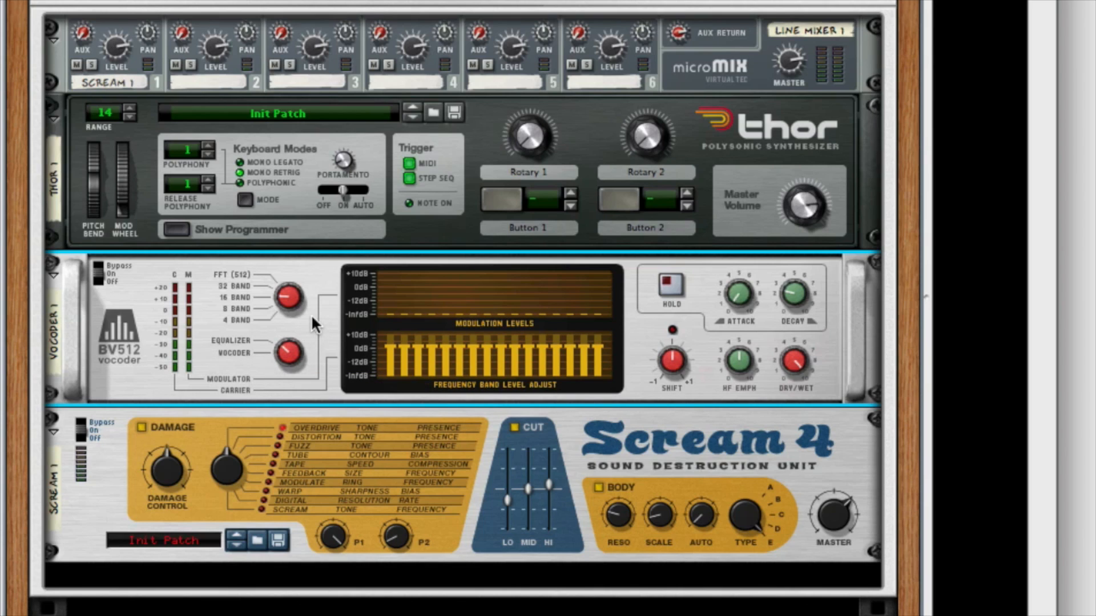
pyautogui.moveTo(289, 296); pyautogui.dragTo(320, 328)
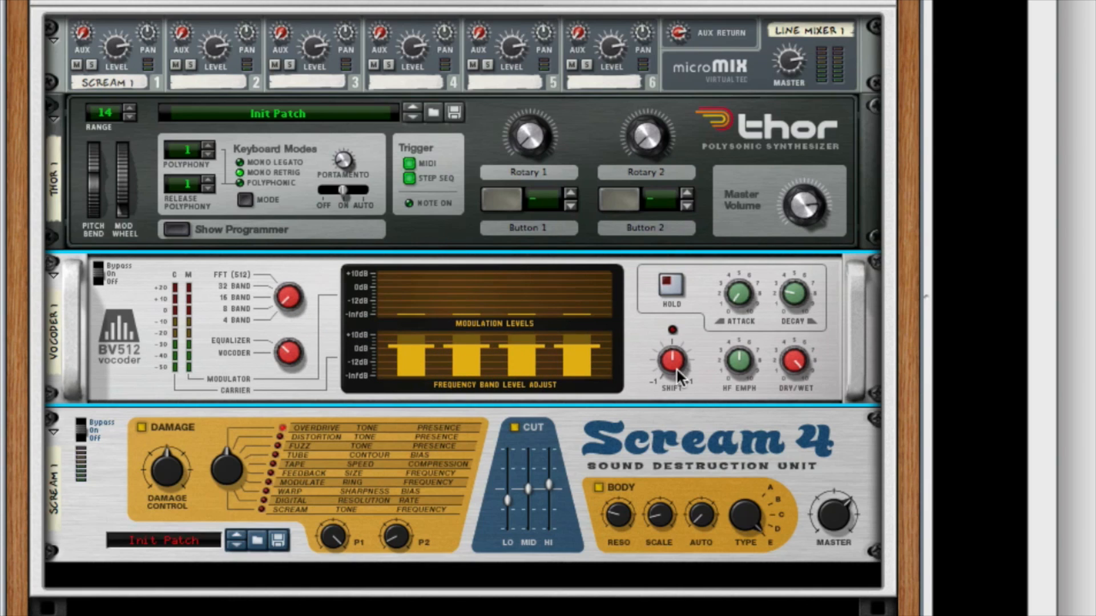
pyautogui.moveTo(664, 364); pyautogui.dragTo(655, 301)
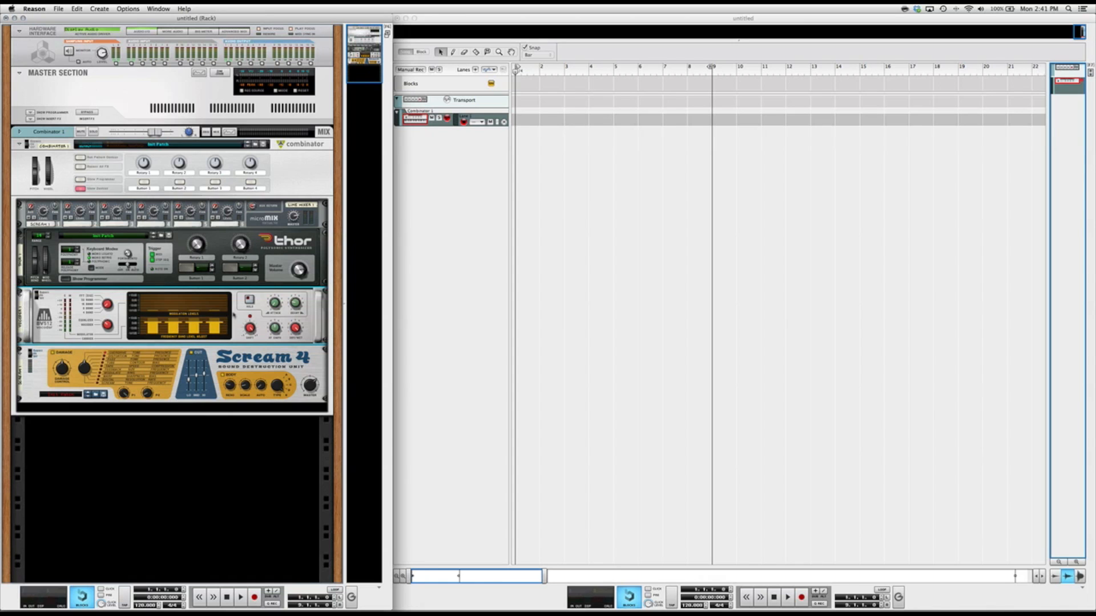
# - Add an MClass Compressor between Thor and the vocoder
pyautogui.click(159, 279)
pyautogui.rightClick(155, 279)
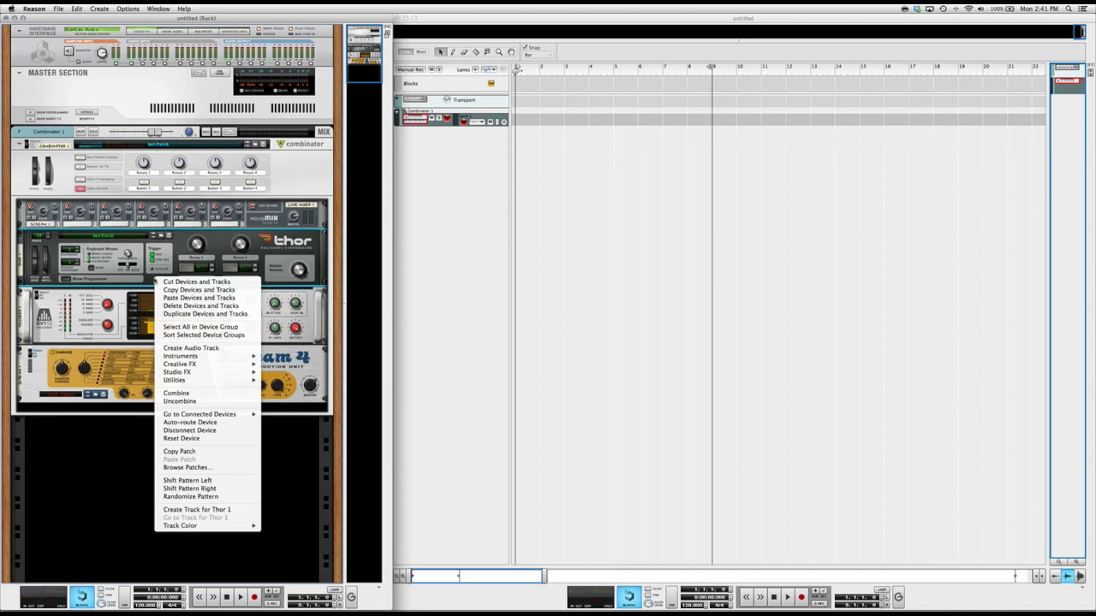
pyautogui.moveTo(194, 375)
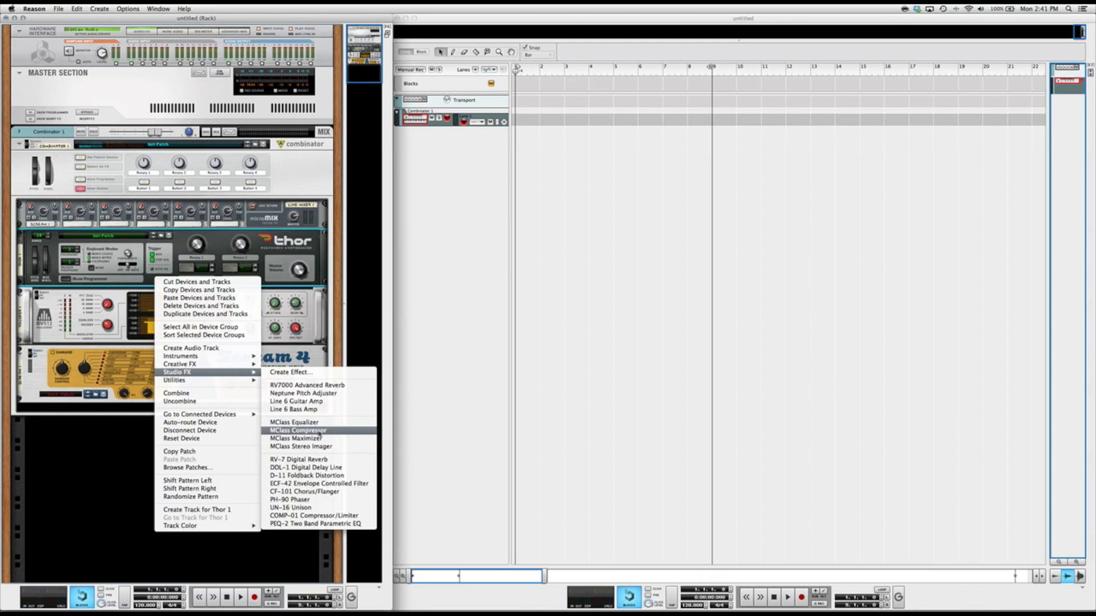
pyautogui.click(318, 432)
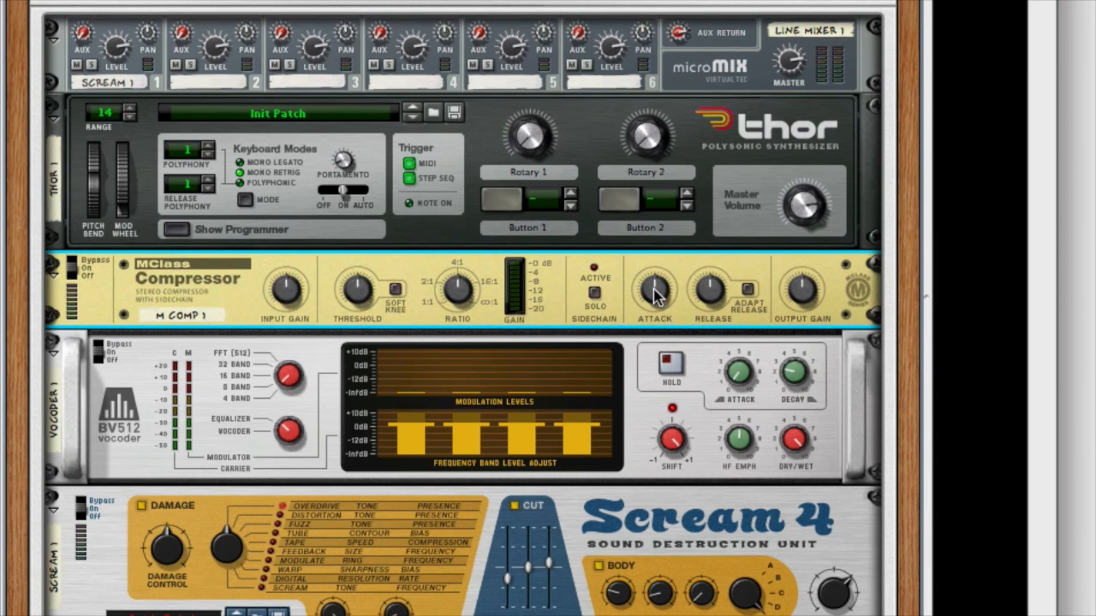
# - Set the compressor's attack to 16 ms and release to minimum, lower its ratio and threshold, and raise its input gain
pyautogui.moveTo(713, 289); pyautogui.dragTo(711, 336)
pyautogui.moveTo(660, 295); pyautogui.dragTo(654, 305)
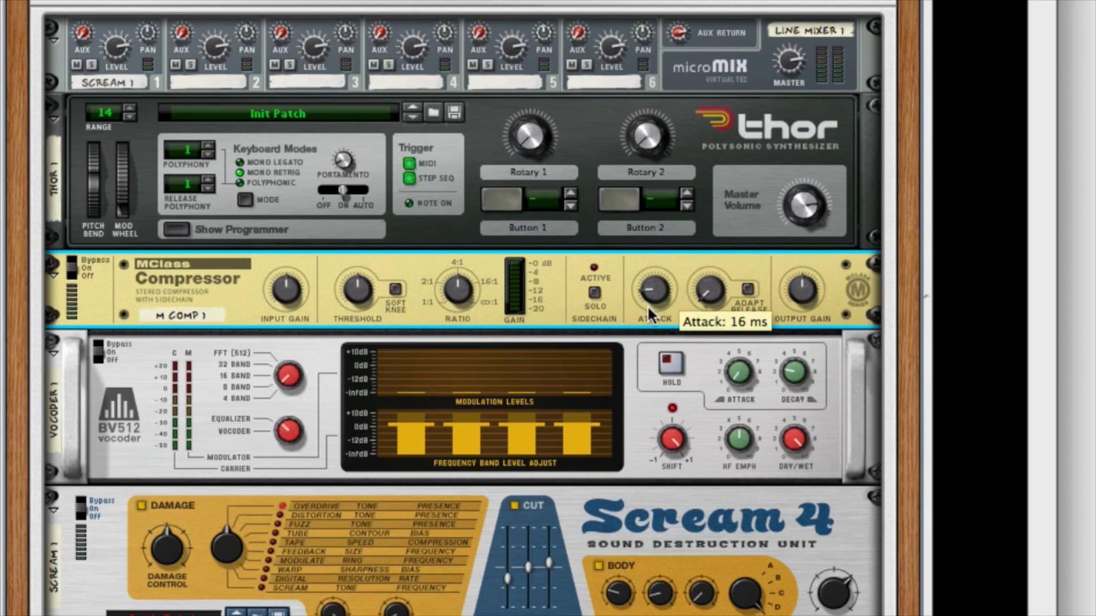
pyautogui.moveTo(450, 290); pyautogui.dragTo(448, 308)
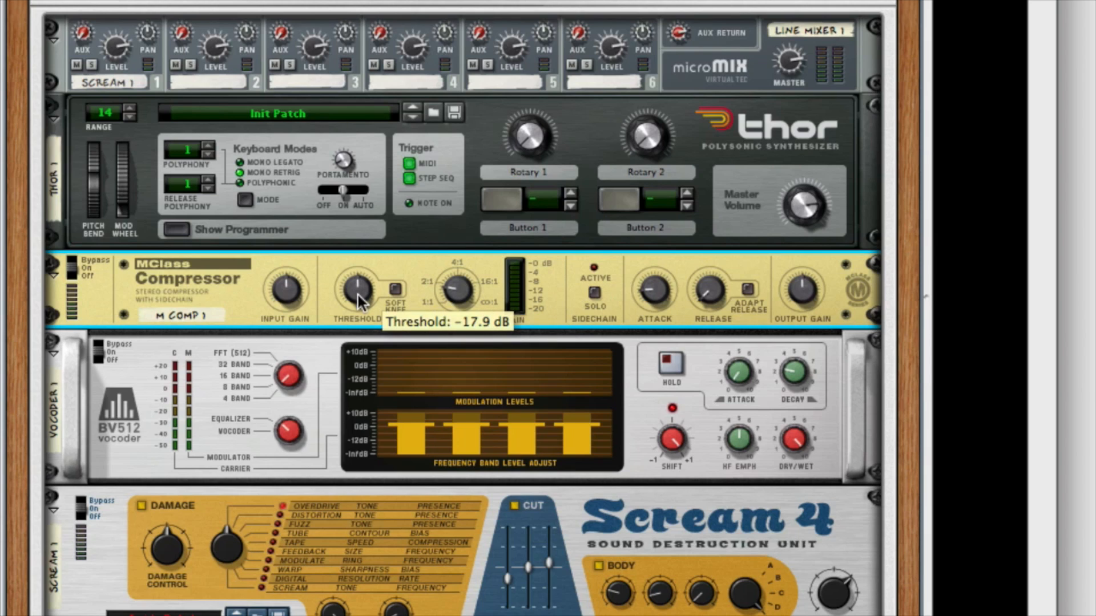
pyautogui.moveTo(357, 295); pyautogui.dragTo(363, 321)
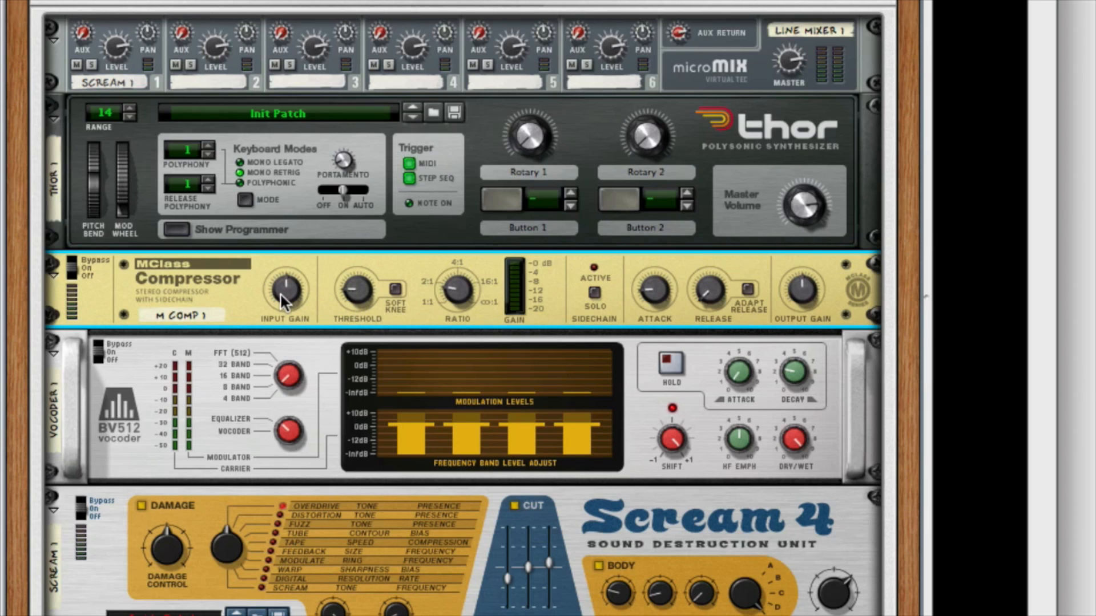
pyautogui.moveTo(282, 302); pyautogui.dragTo(283, 290)
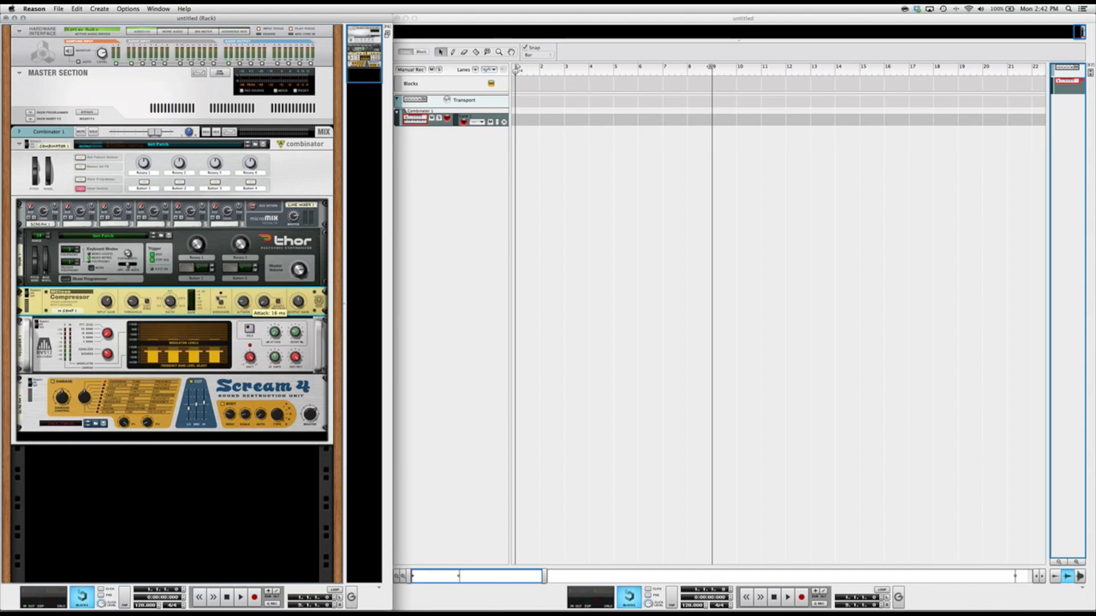
# - Add an MClass Maximizer between Thor and the compressor
pyautogui.rightClick(162, 284)
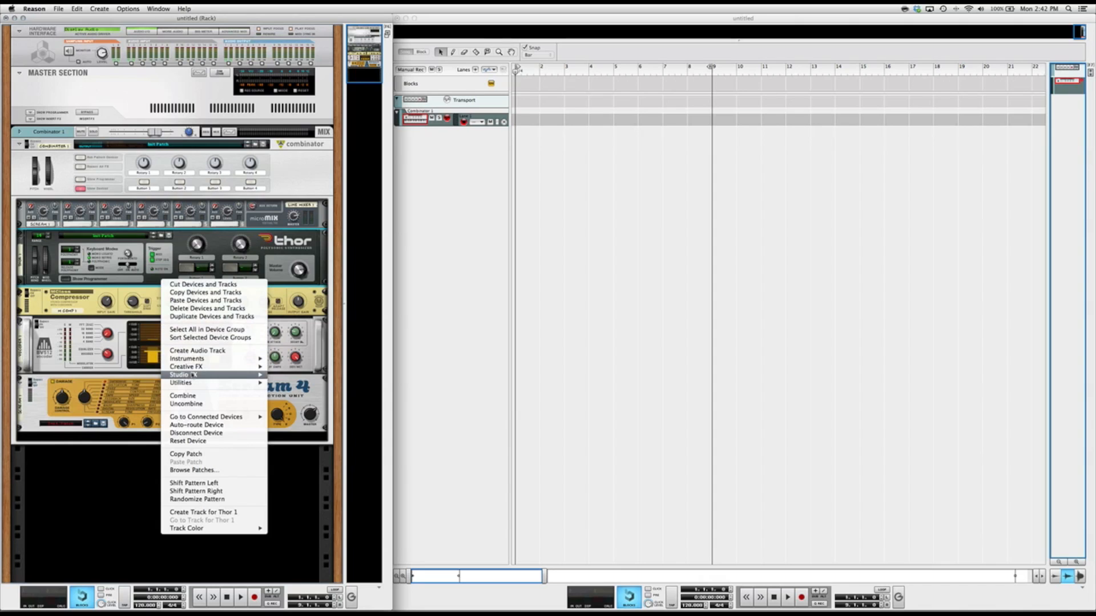
pyautogui.moveTo(240, 375)
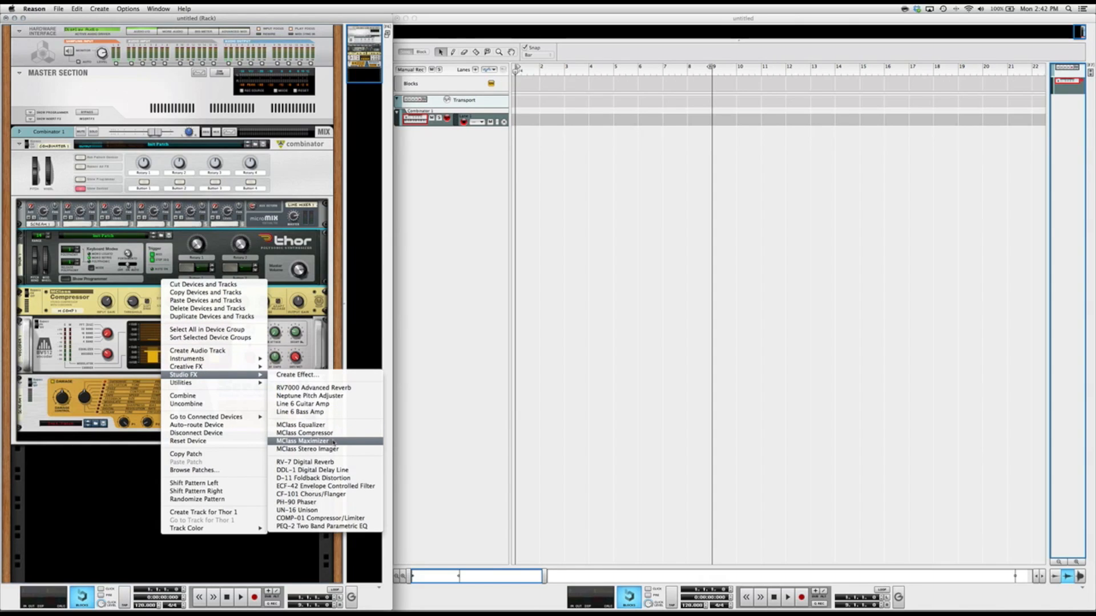
pyautogui.click(333, 441)
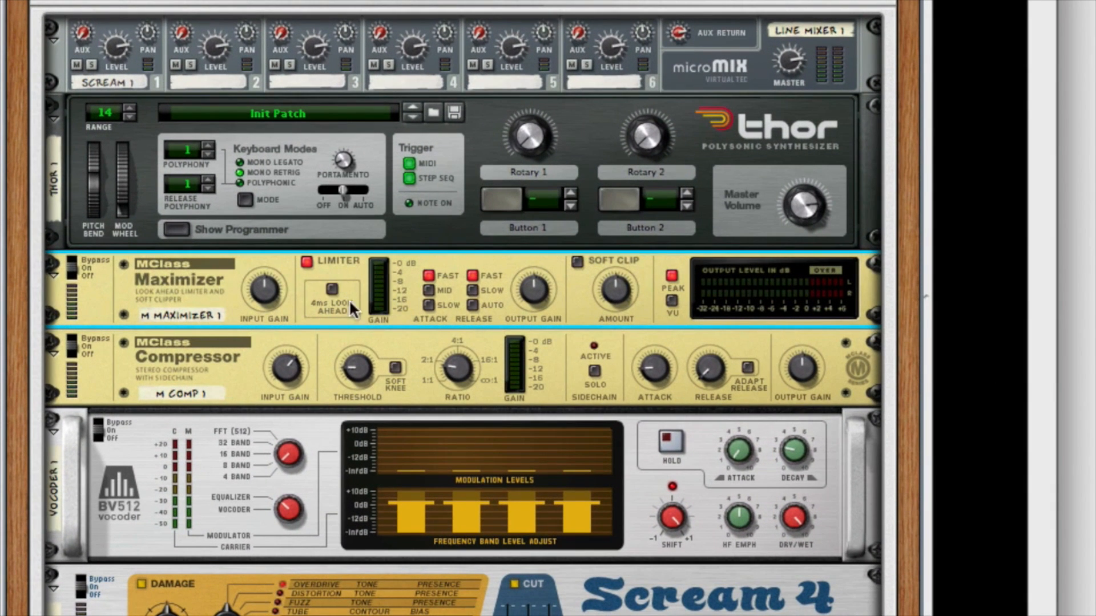
# - Enable the Maximizer's 4 ms look ahead and soft clip, set its release to Auto, and slightly raise its input and output gain
pyautogui.click(332, 290)
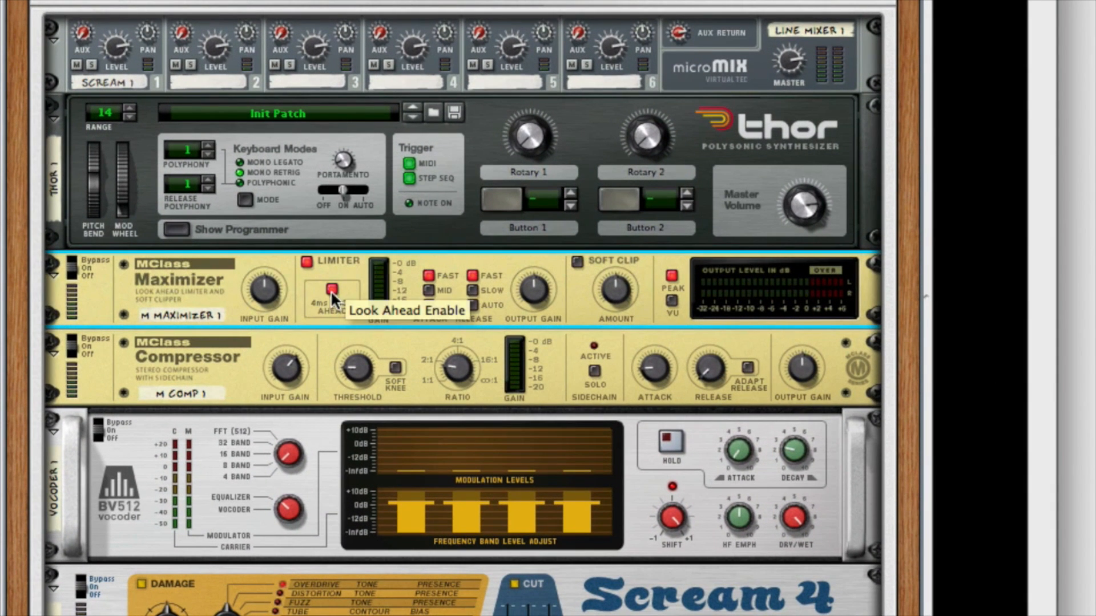
pyautogui.moveTo(263, 296)
pyautogui.moveTo(261, 294); pyautogui.dragTo(263, 289)
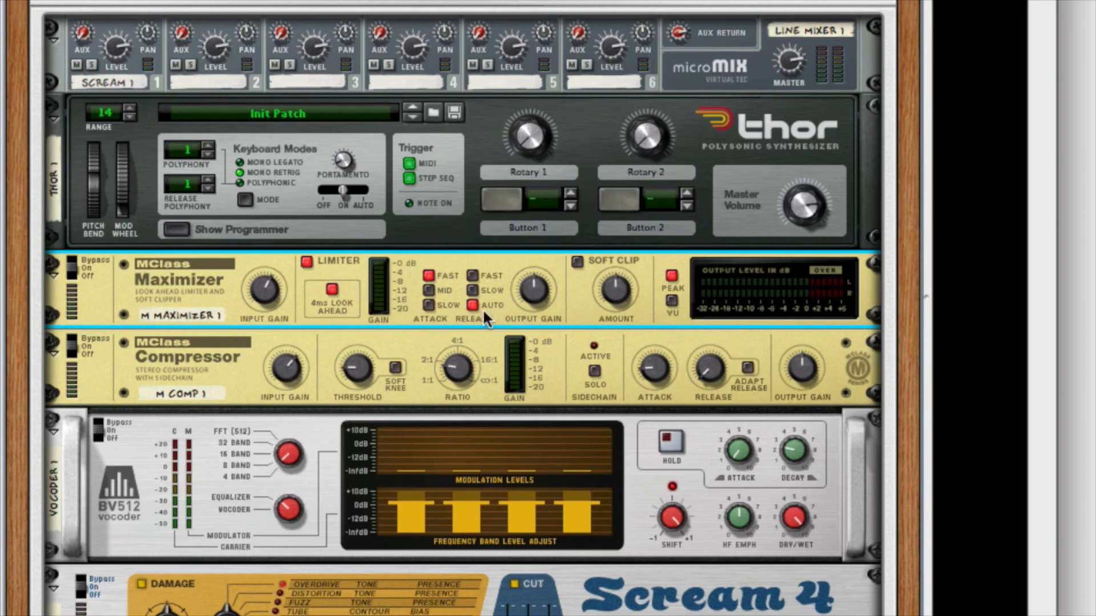
pyautogui.moveTo(531, 289)
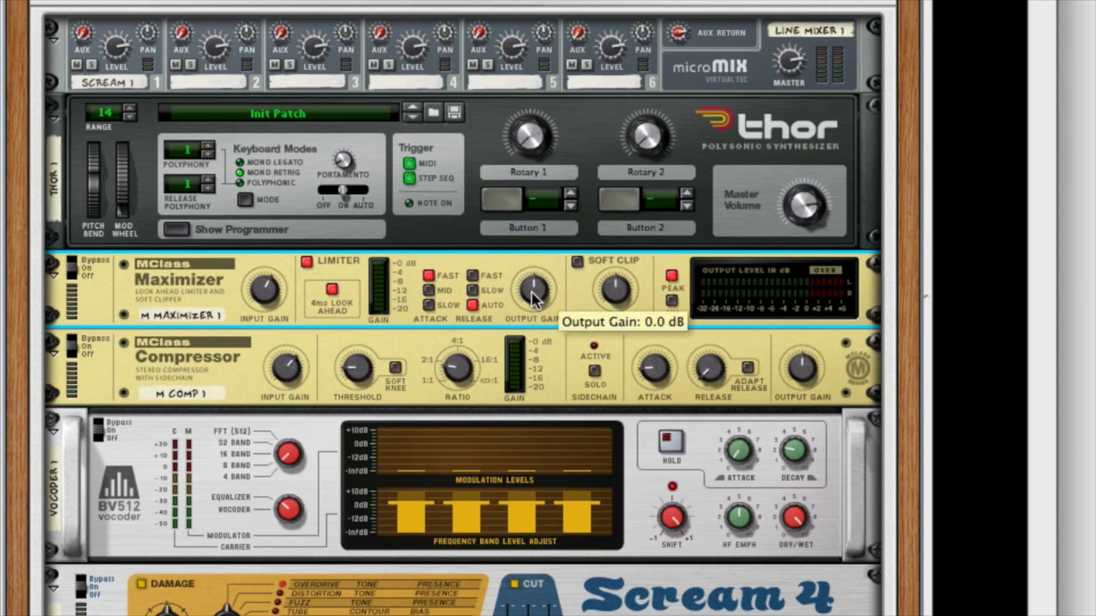
pyautogui.scroll(4, 532, 290)
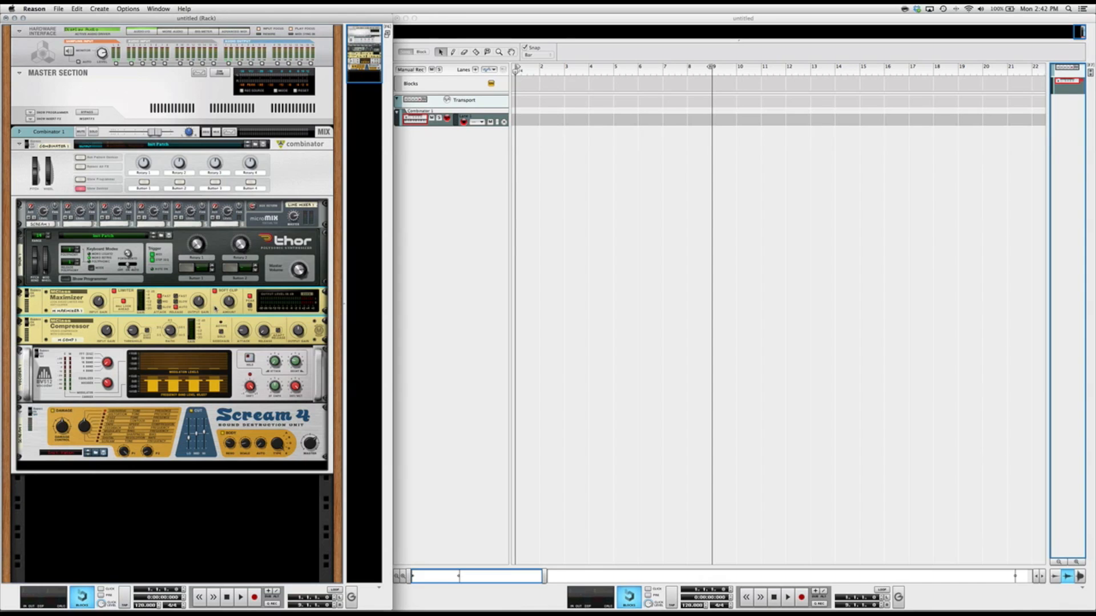
# - Add an MClass Equalizer between Thor and the Maximizer
pyautogui.rightClick(162, 281)
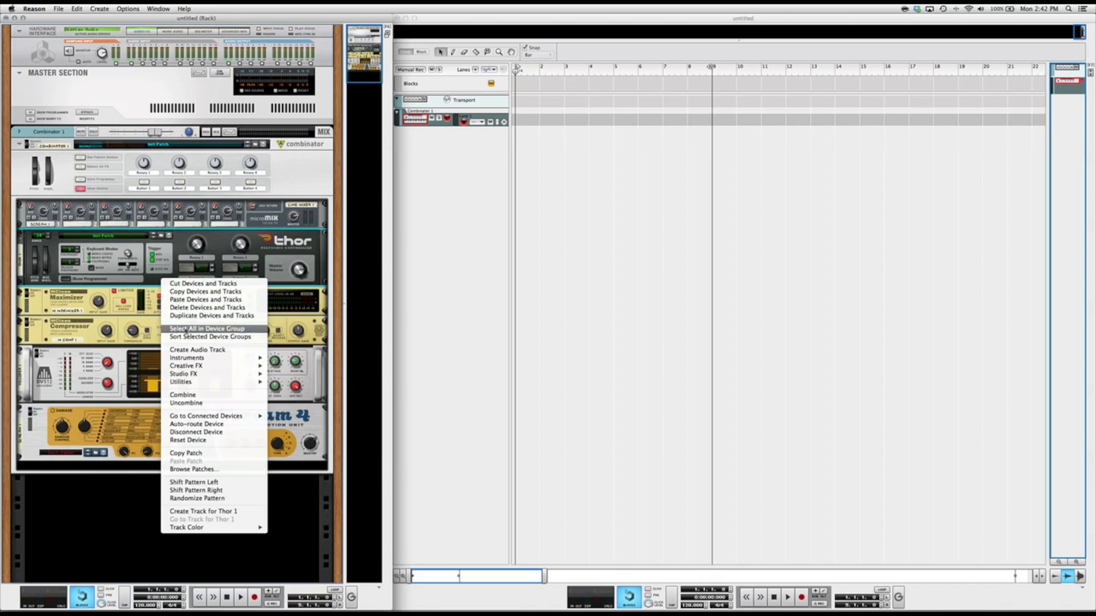
pyautogui.moveTo(192, 374)
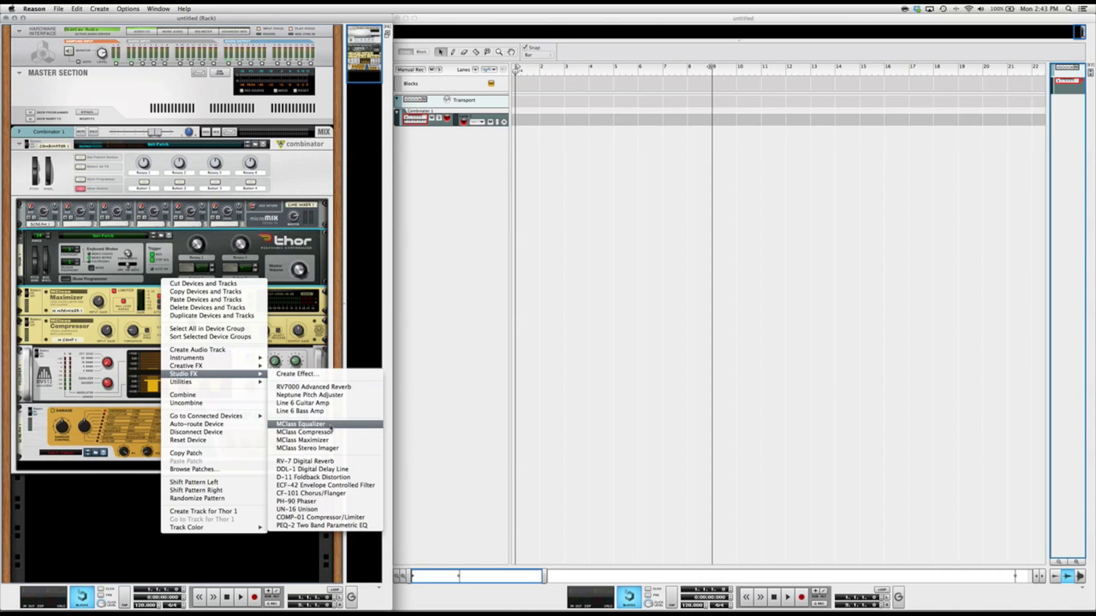
pyautogui.click(329, 426)
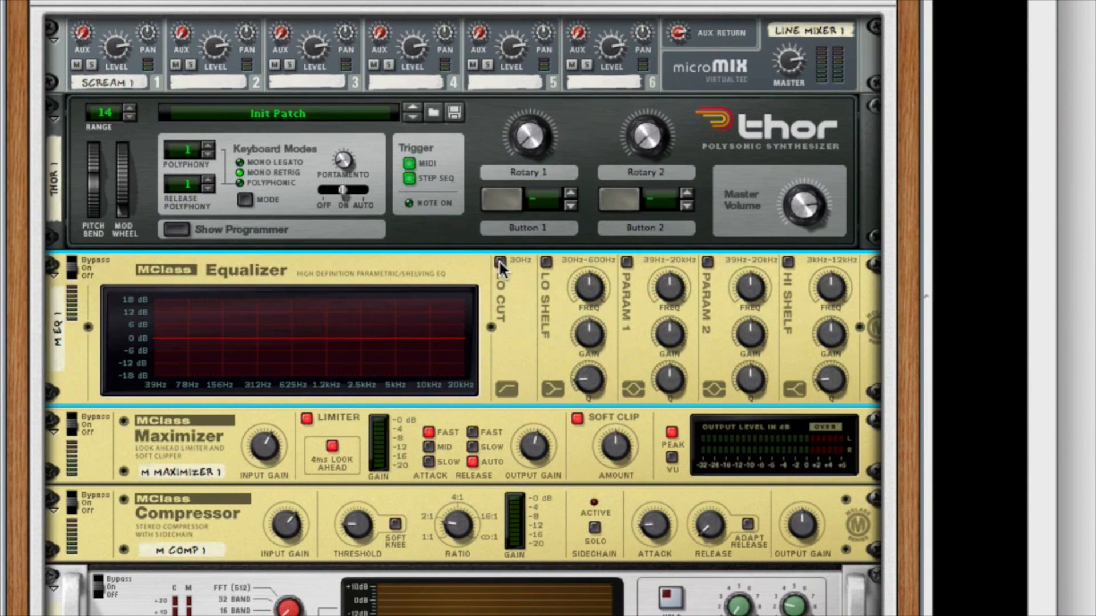
# - Enable the Equalizer's Lo Cut and Hi Shelf bands, and slightly raise the Hi Shelf gain
pyautogui.click(500, 262)
pyautogui.click(788, 262)
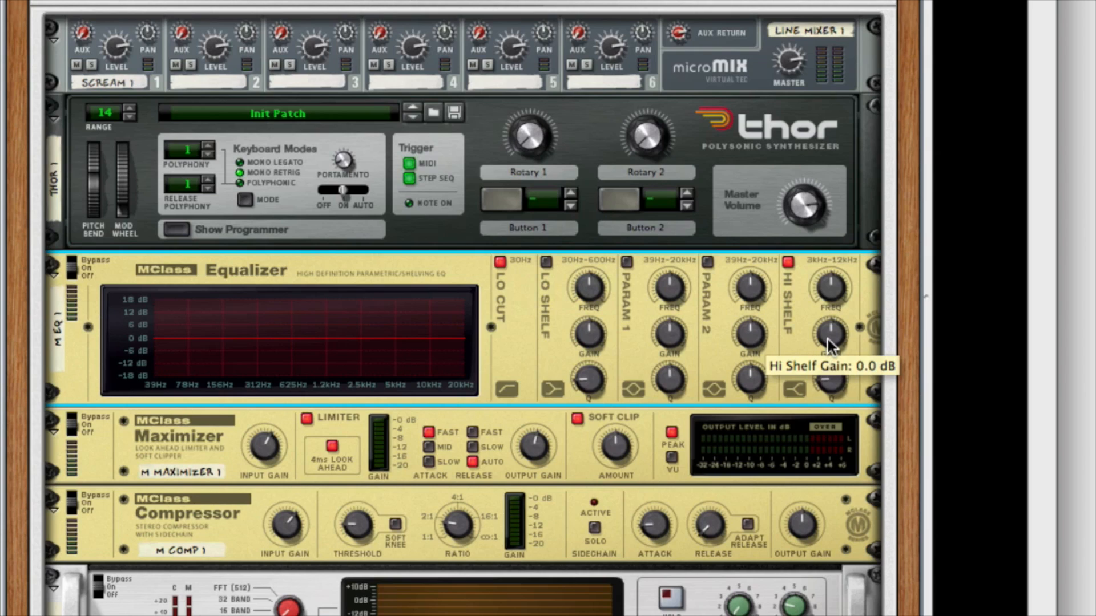
pyautogui.moveTo(828, 339); pyautogui.dragTo(828, 335)
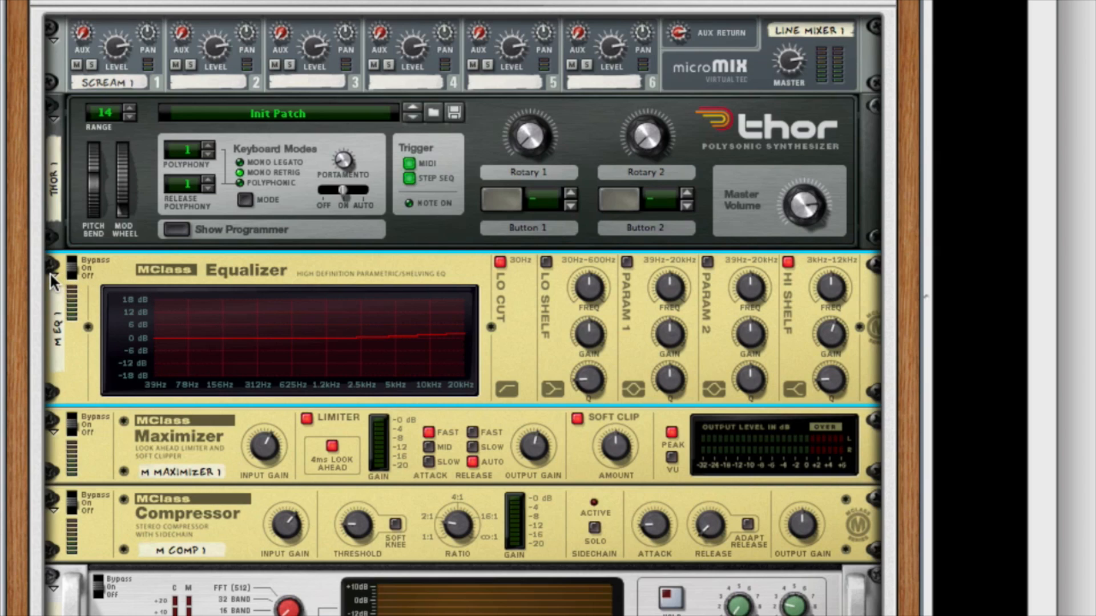
# - Copy the Thor synth together with its effect chain, from the Equalizer through Scream 4
pyautogui.press('space')
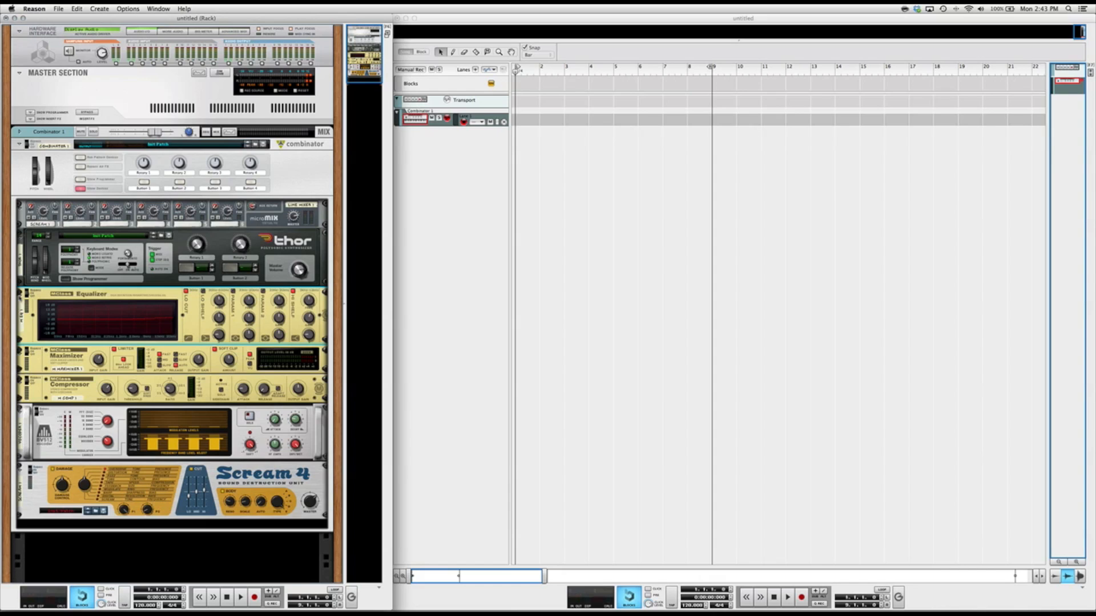
pyautogui.click(144, 276)
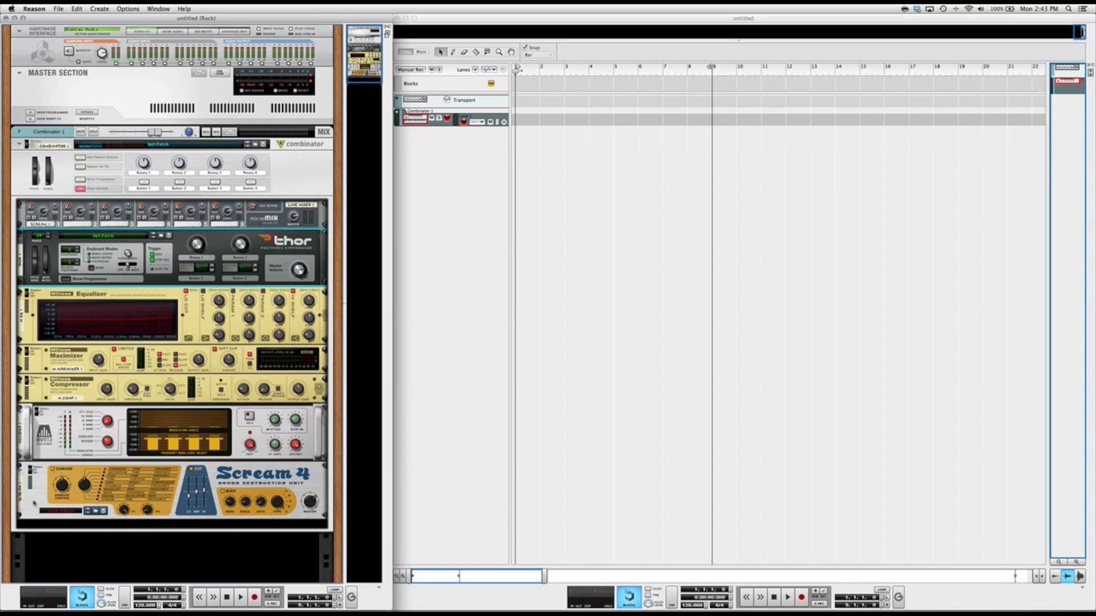
pyautogui.keyDown('shift'); pyautogui.click(32, 502); pyautogui.keyUp('shift')
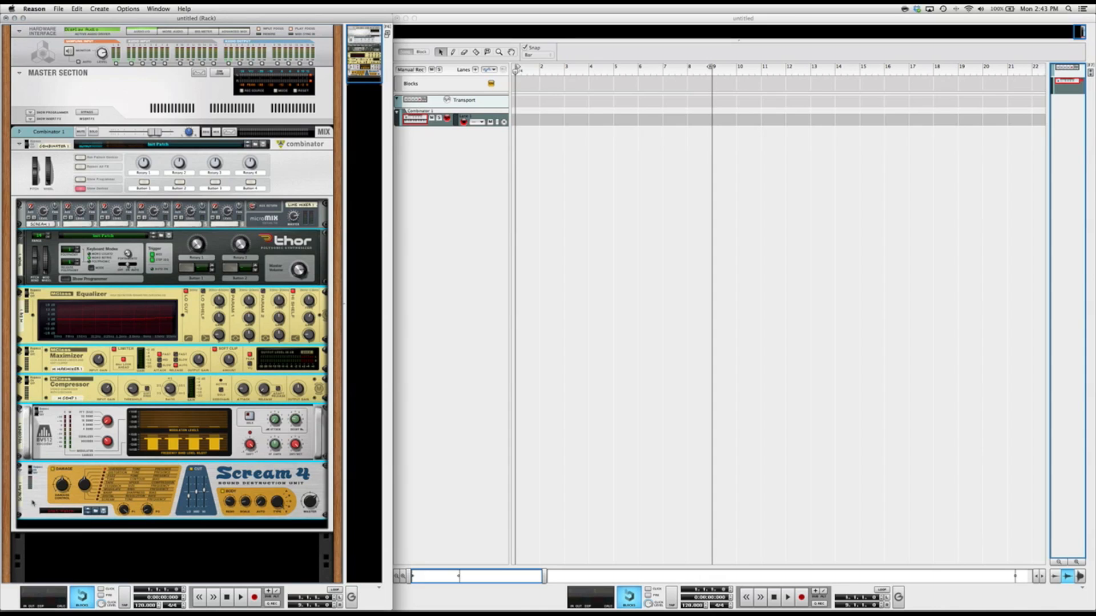
pyautogui.rightClick(33, 503)
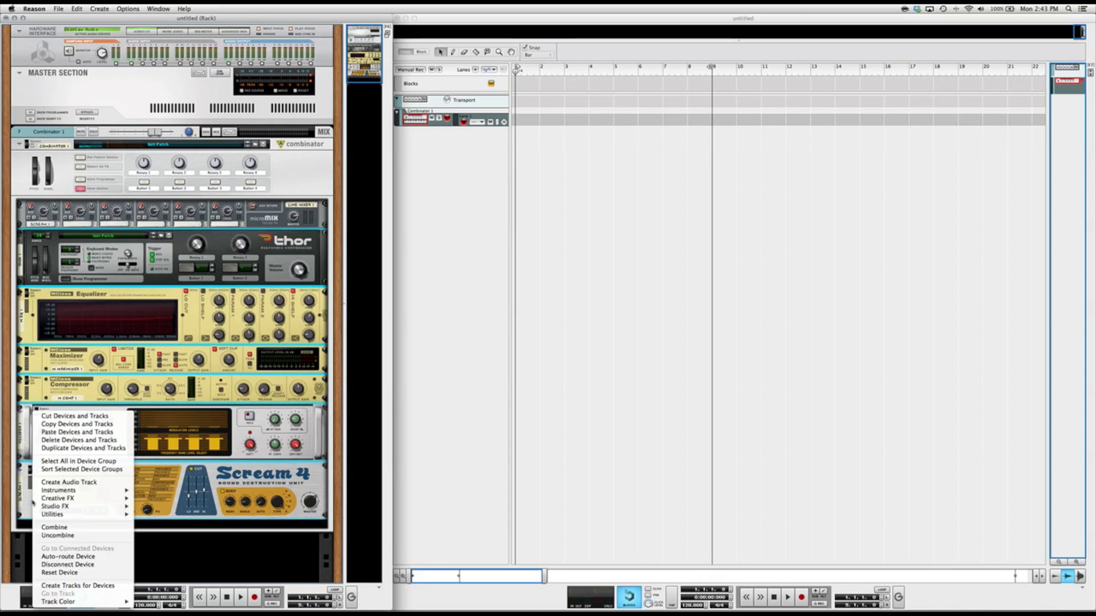
pyautogui.click(67, 425)
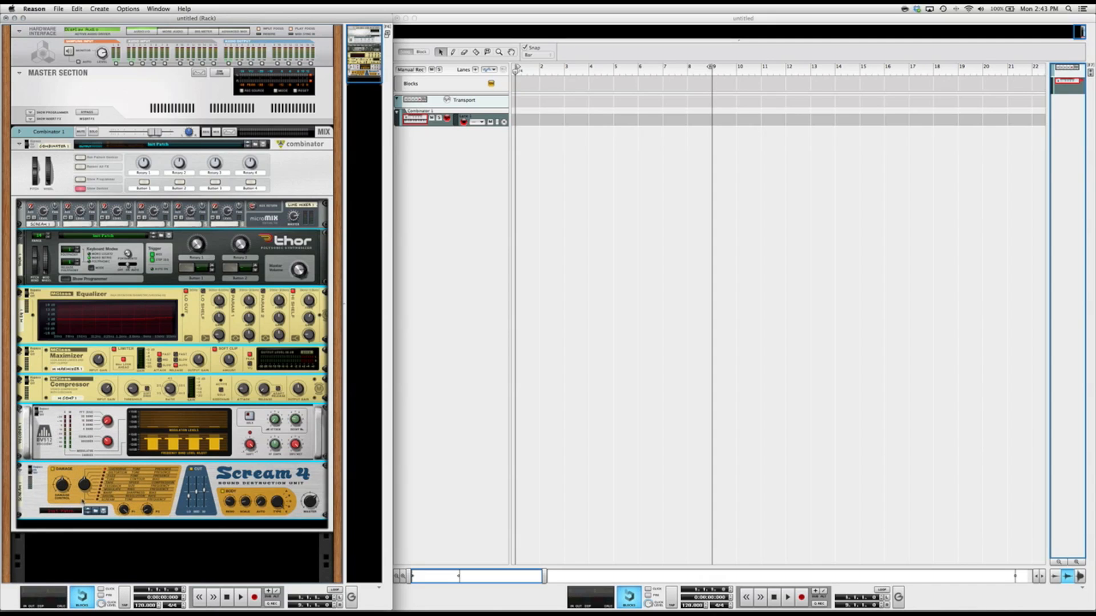
# - Paste the copied Thor and effect chain into the Combinator below the original Scream 4
pyautogui.click(143, 525)
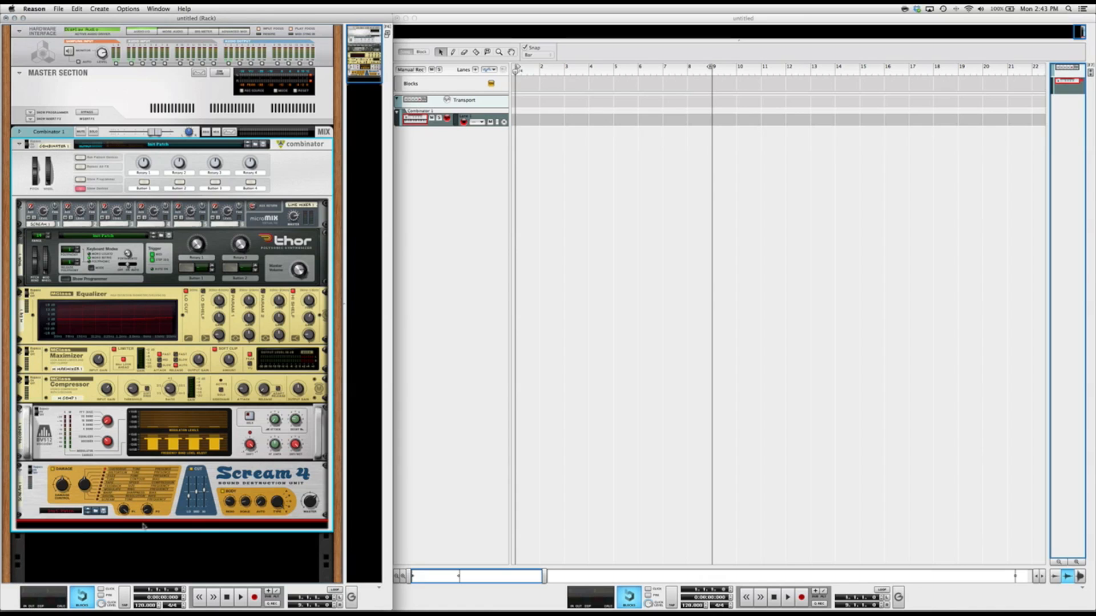
pyautogui.rightClick(113, 524)
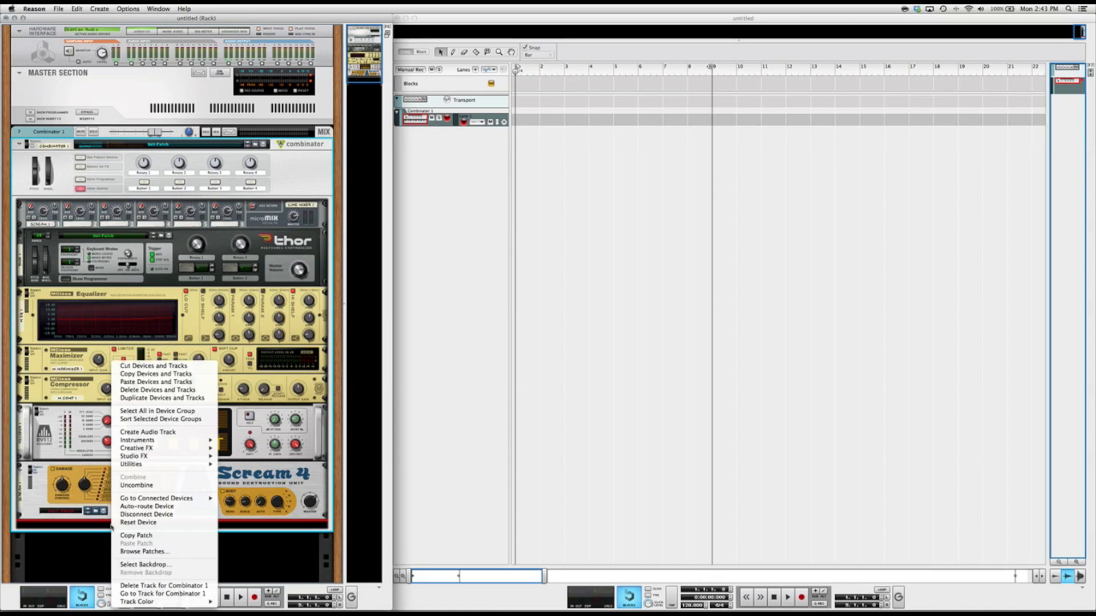
pyautogui.click(142, 382)
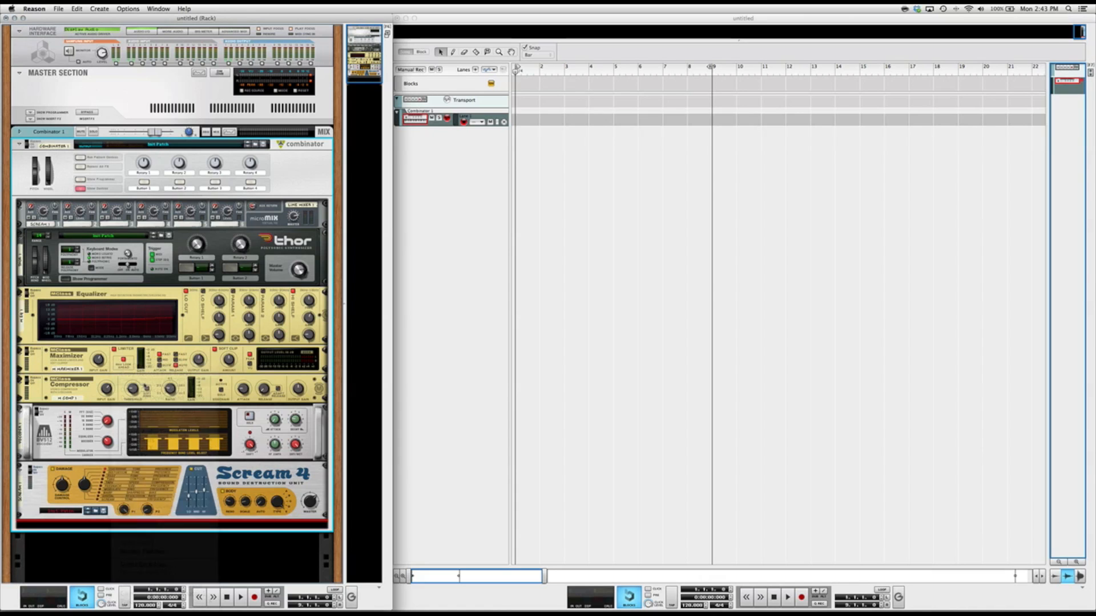
pyautogui.scroll(6, 114, 348)
pyautogui.scroll(-6, 108, 339)
pyautogui.scroll(5, 108, 339)
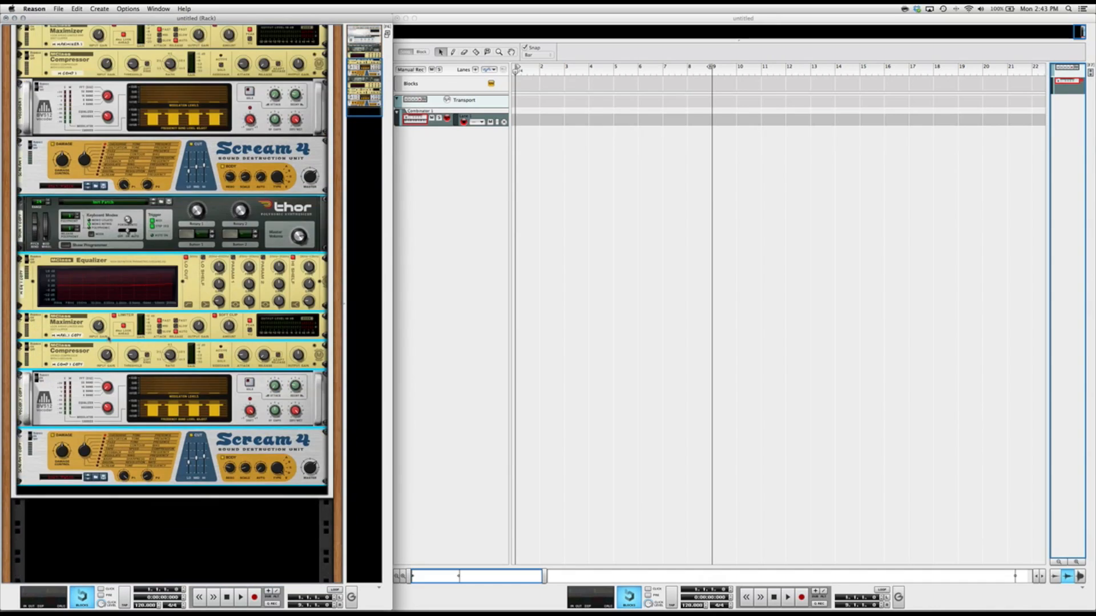
pyautogui.scroll(-5, 108, 339)
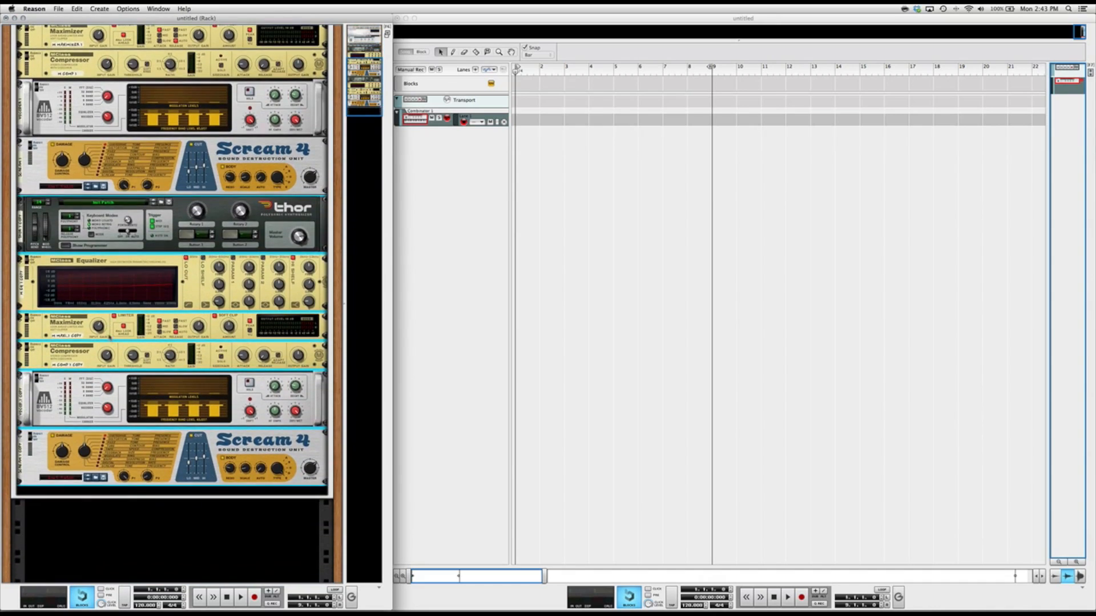
pyautogui.scroll(9, 110, 337)
pyautogui.scroll(-9, 110, 338)
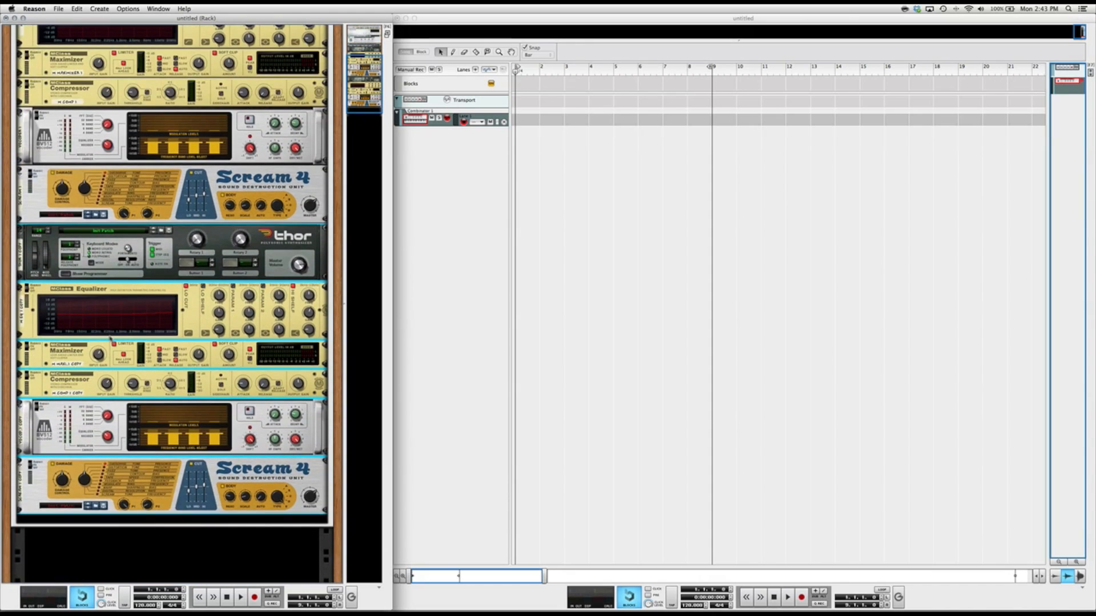
# - Cable the duplicated Scream 4's output to the channel 2 audio input of the line mixer and inspect the rear routing
pyautogui.press('Tab')
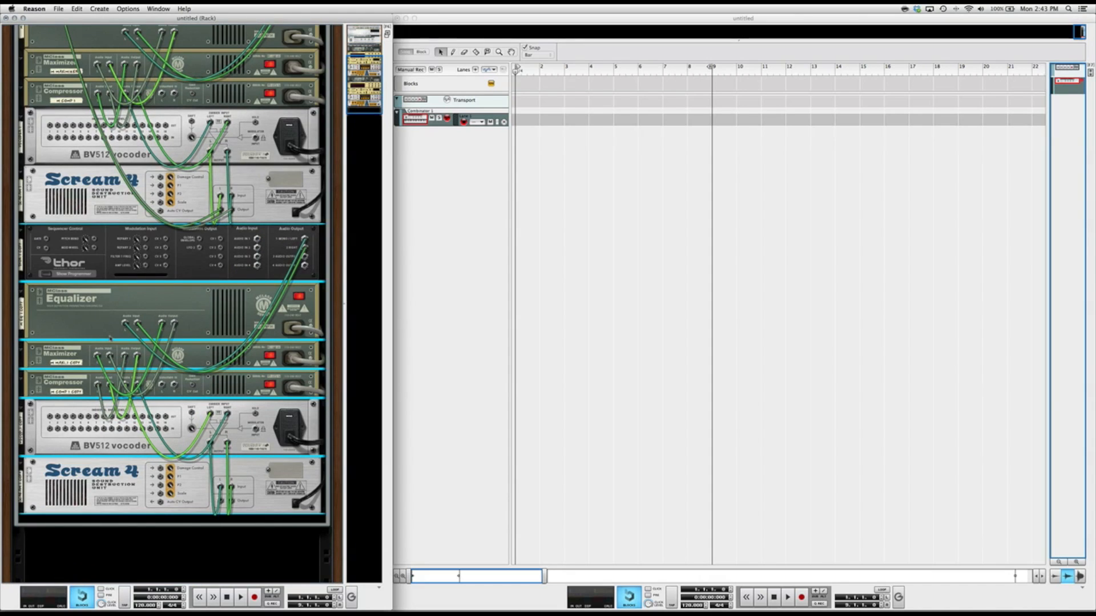
pyautogui.scroll(-7, 110, 338)
pyautogui.scroll(6, 110, 338)
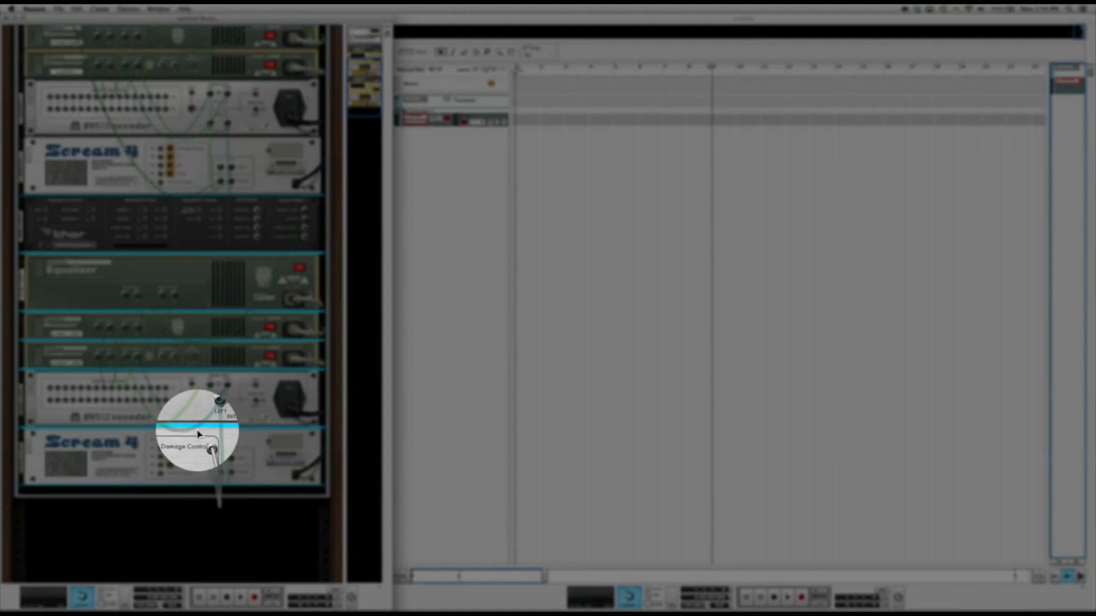
pyautogui.moveTo(93, 64); pyautogui.dragTo(72, 118)
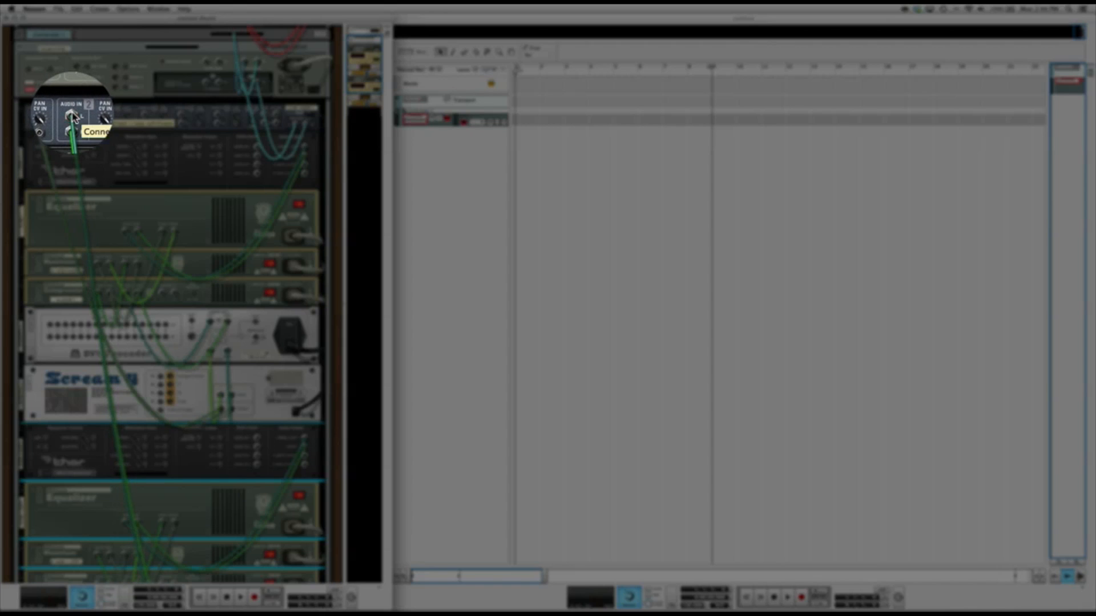
pyautogui.press('Tab')
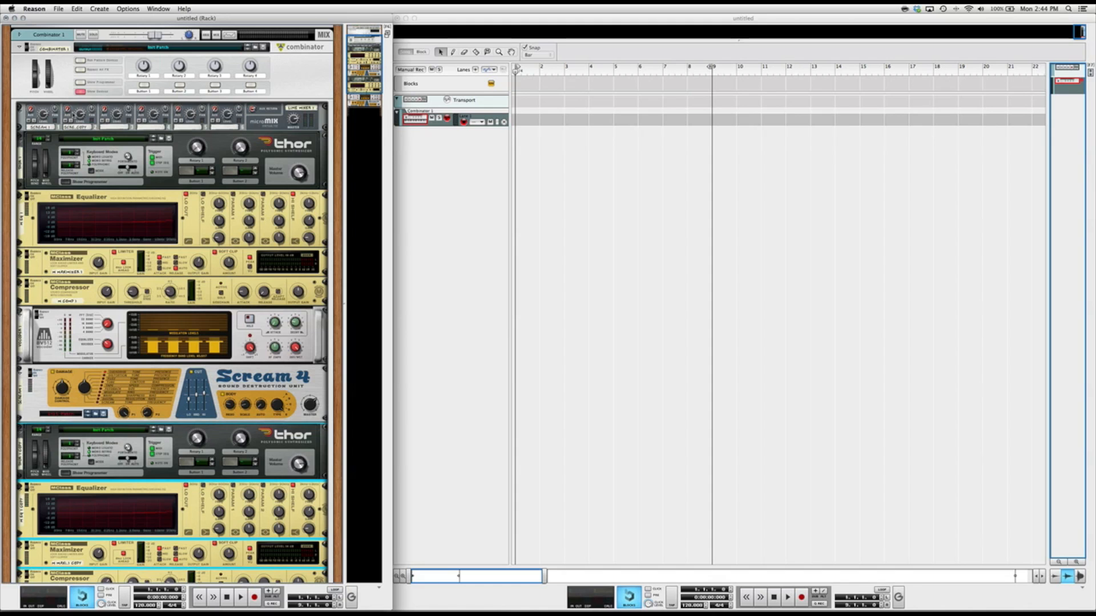
pyautogui.press('Tab')
pyautogui.scroll(-5, 171, 303)
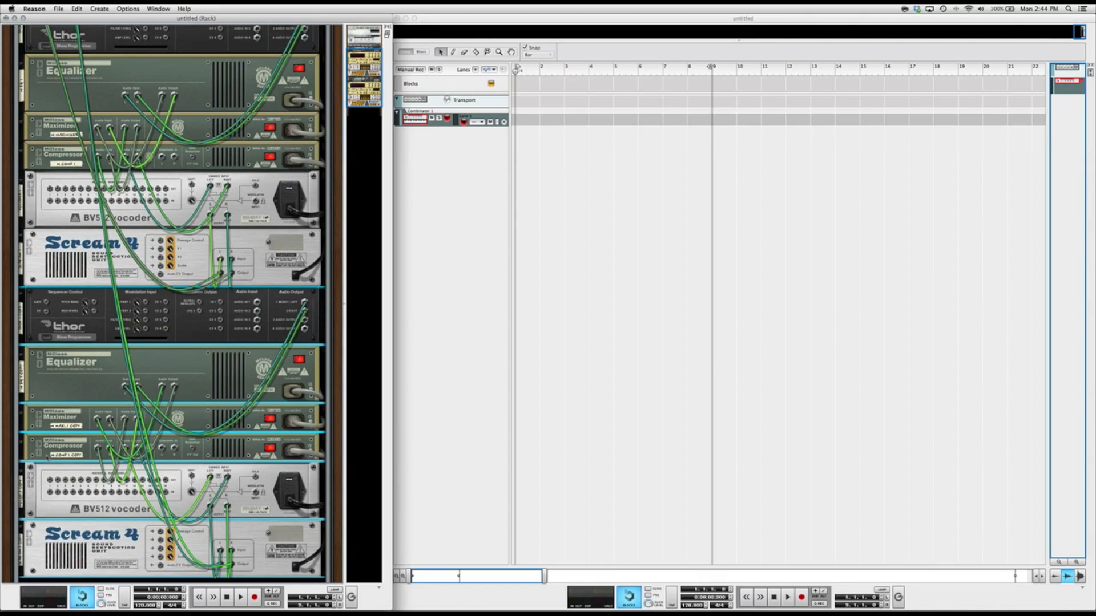
pyautogui.press('Tab')
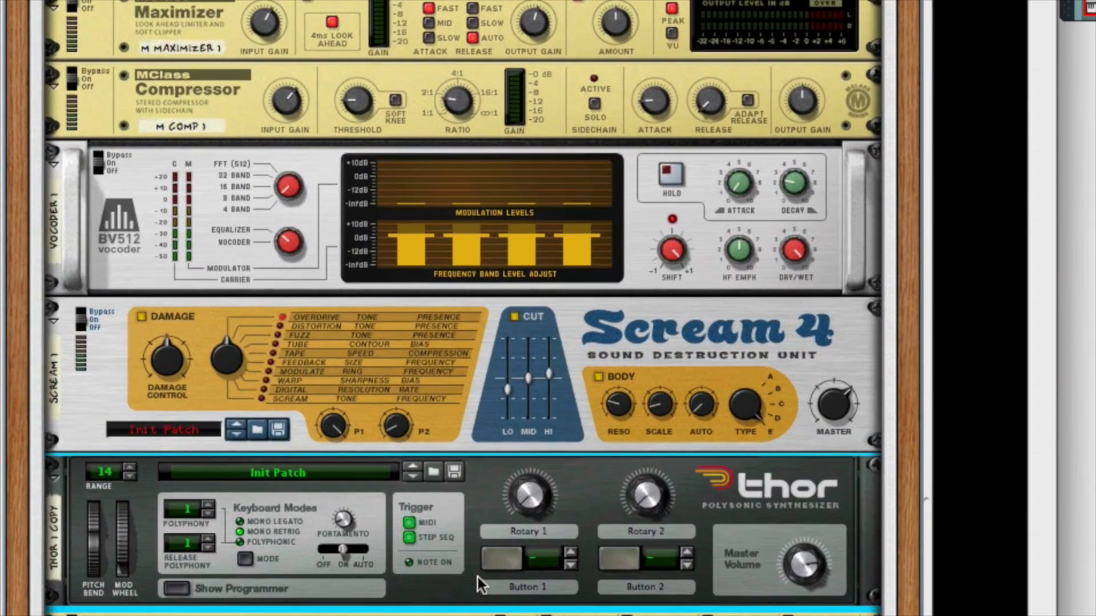
# - Pan line mixer channel 1 fully left to -64 and channel 2 fully right to 63
pyautogui.scroll(10, 177, 332)
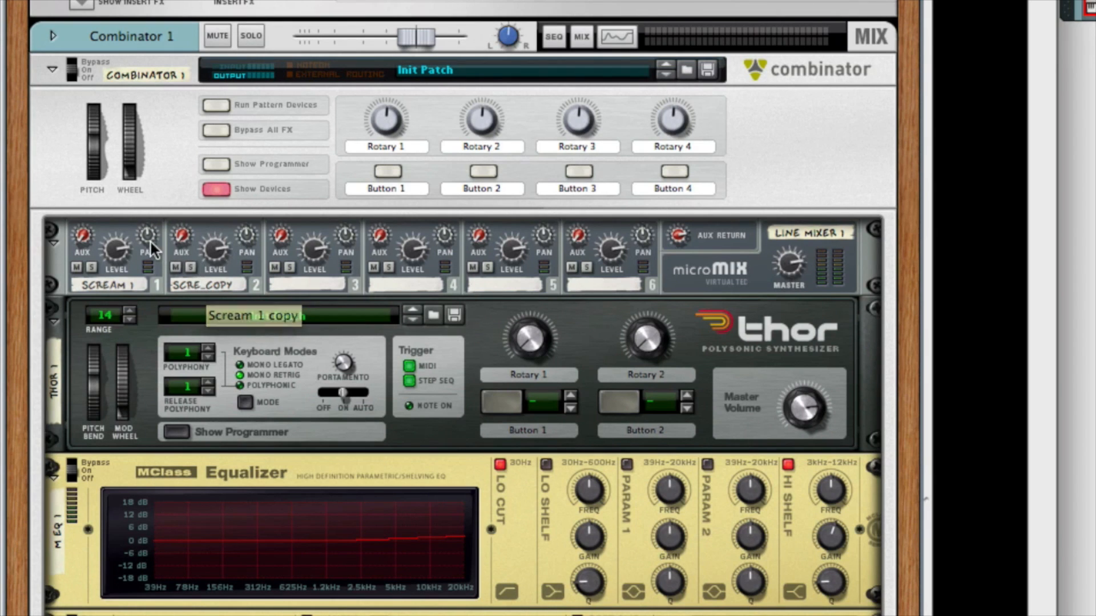
pyautogui.moveTo(146, 232); pyautogui.dragTo(146, 279)
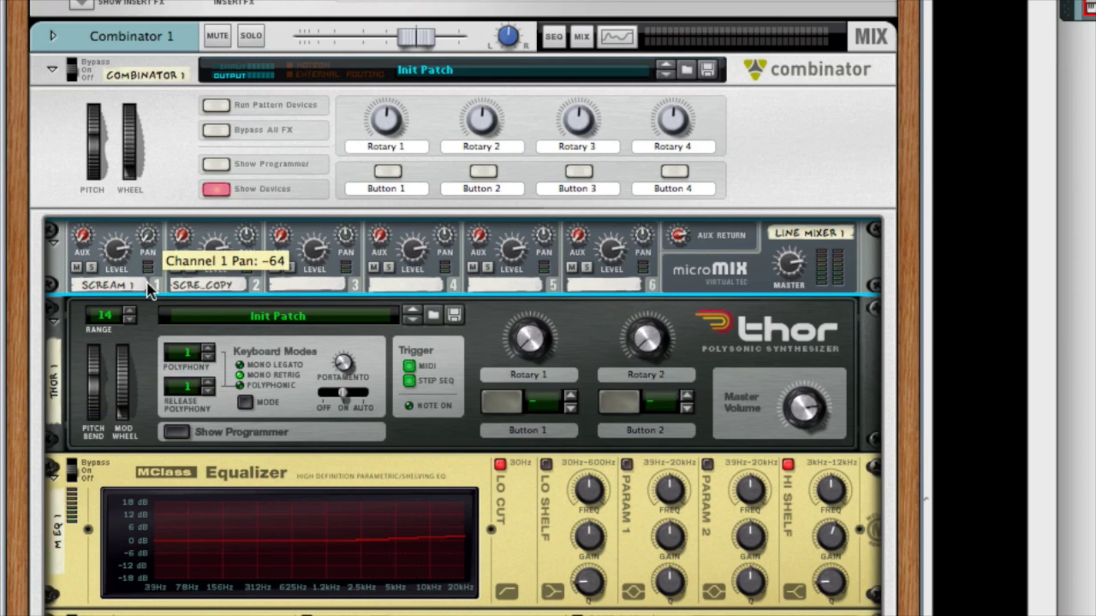
pyautogui.moveTo(245, 232); pyautogui.dragTo(242, 172)
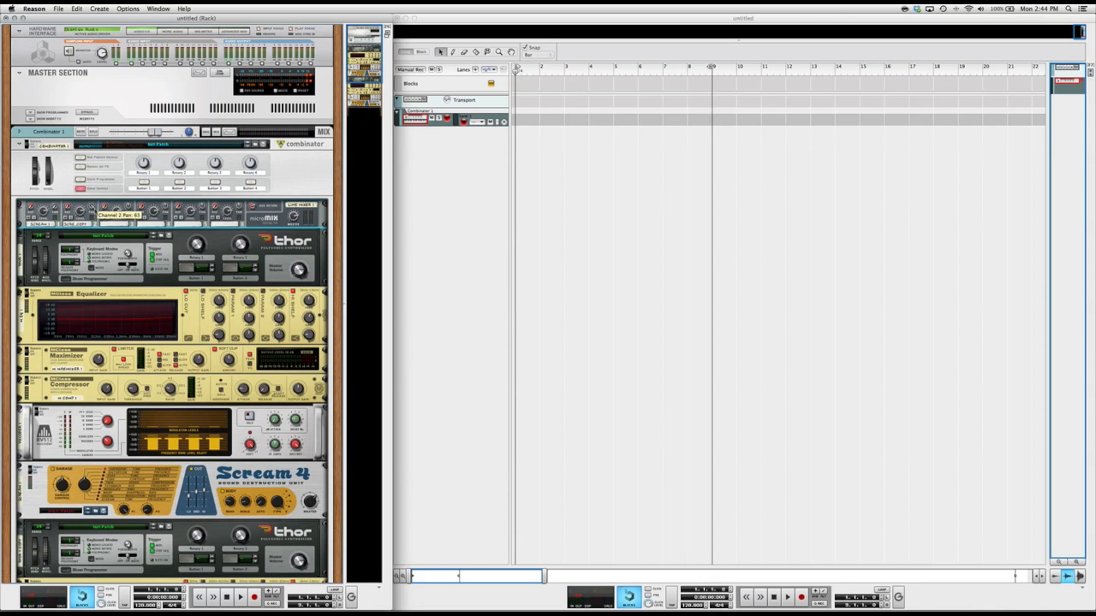
# - Fine-tune the levels of line mixer channels 2 and 1
pyautogui.moveTo(81, 213)
pyautogui.scroll(-1, 81, 212)
pyautogui.moveTo(81, 213); pyautogui.dragTo(81, 215)
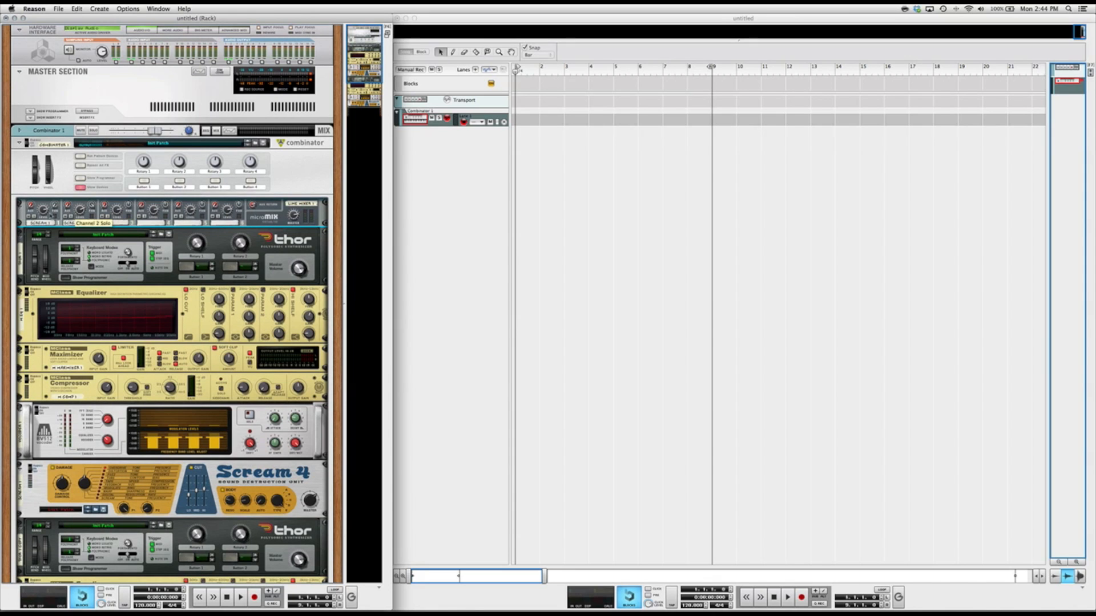
pyautogui.scroll(-1, 44, 213)
pyautogui.moveTo(44, 212); pyautogui.dragTo(44, 215)
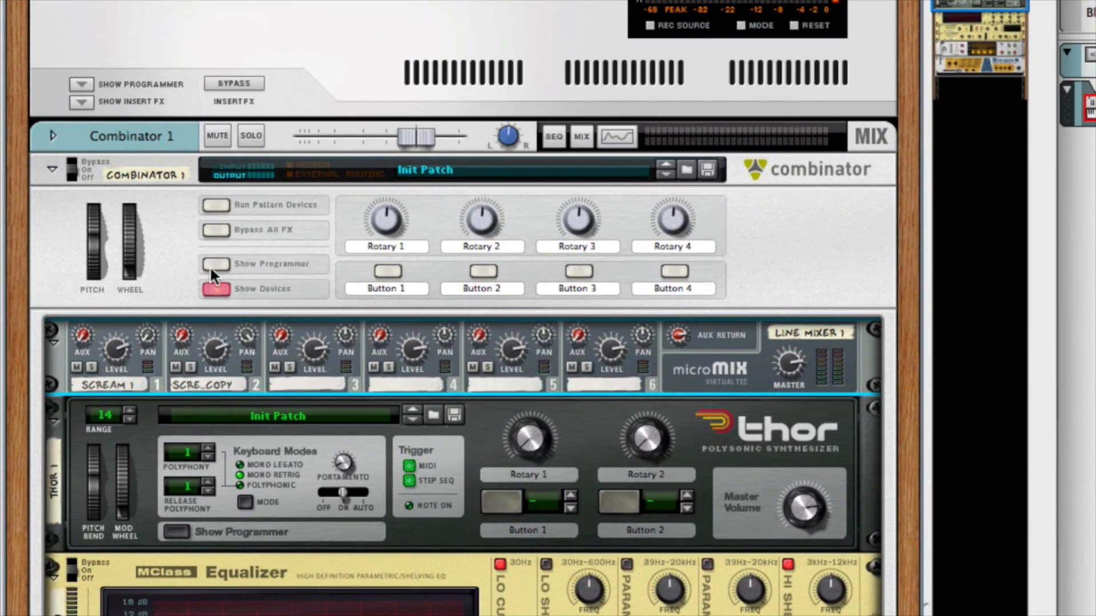
# - Show the Combinator's programmer and route Rotary 1 to the LFO 1 Rate of Thor 1
pyautogui.click(216, 264)
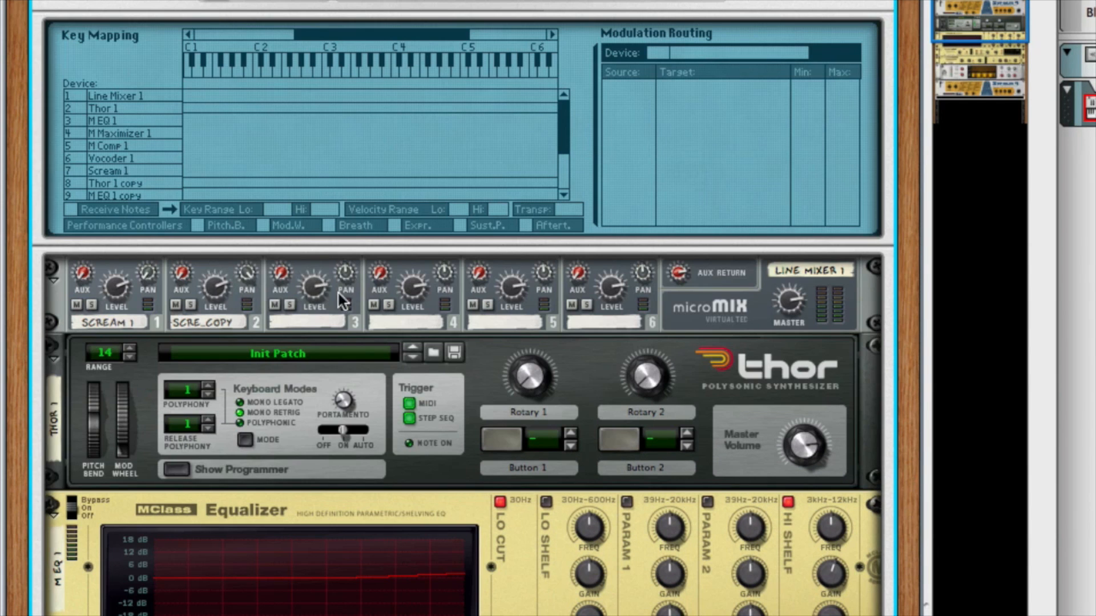
pyautogui.scroll(5, 404, 192)
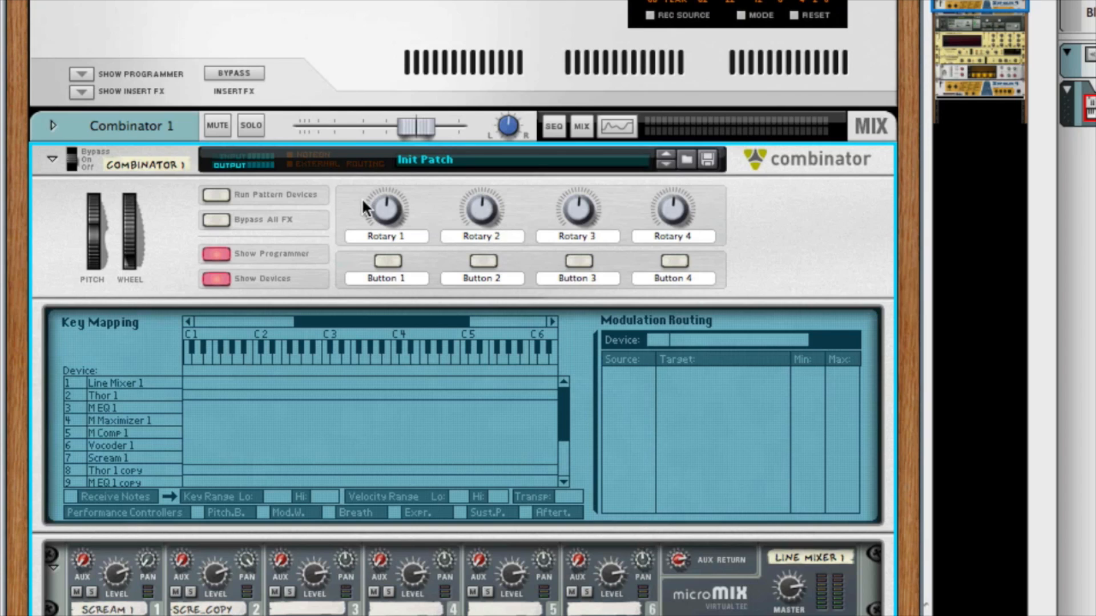
pyautogui.moveTo(388, 216)
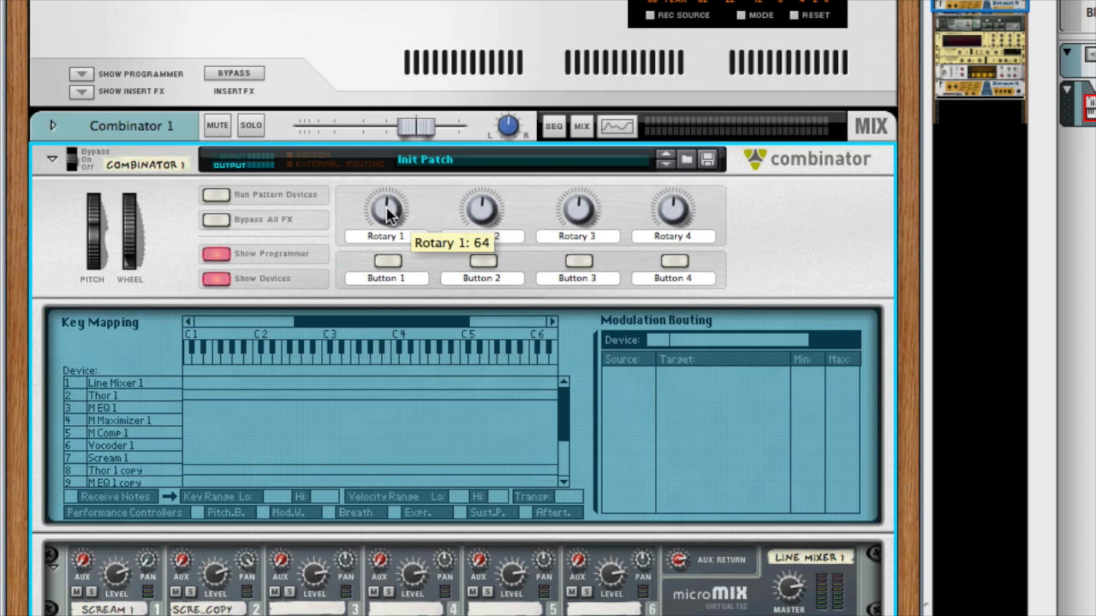
pyautogui.moveTo(487, 214)
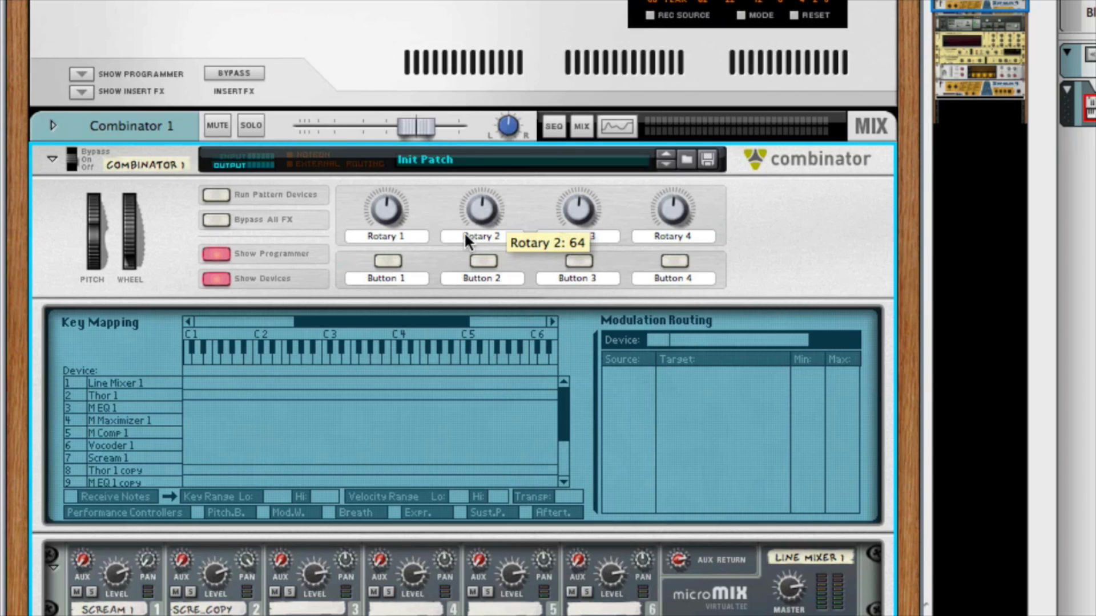
pyautogui.click(274, 395)
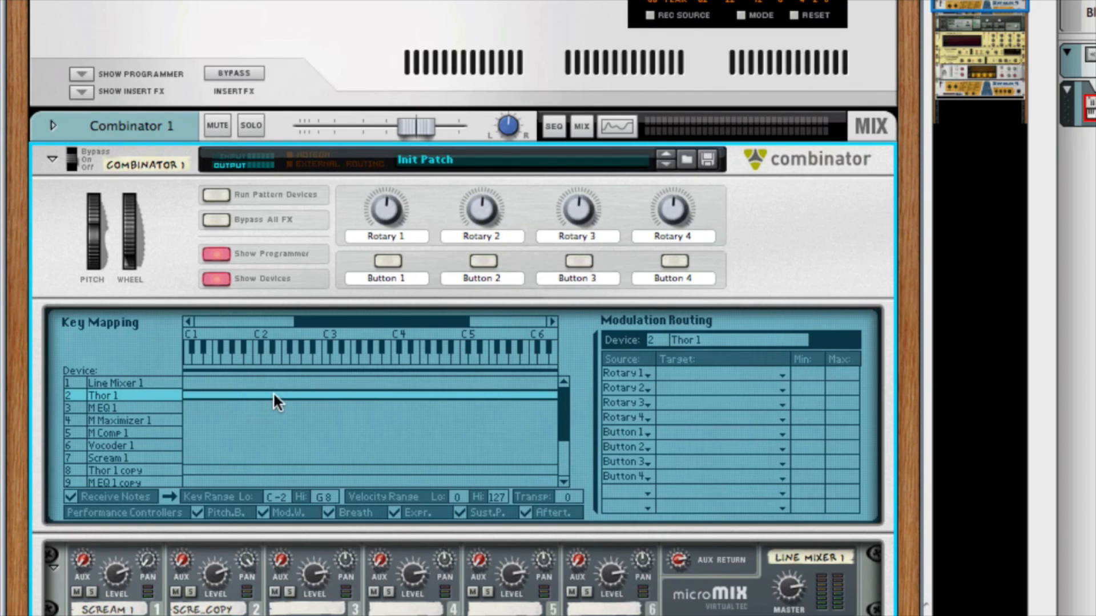
pyautogui.click(706, 373)
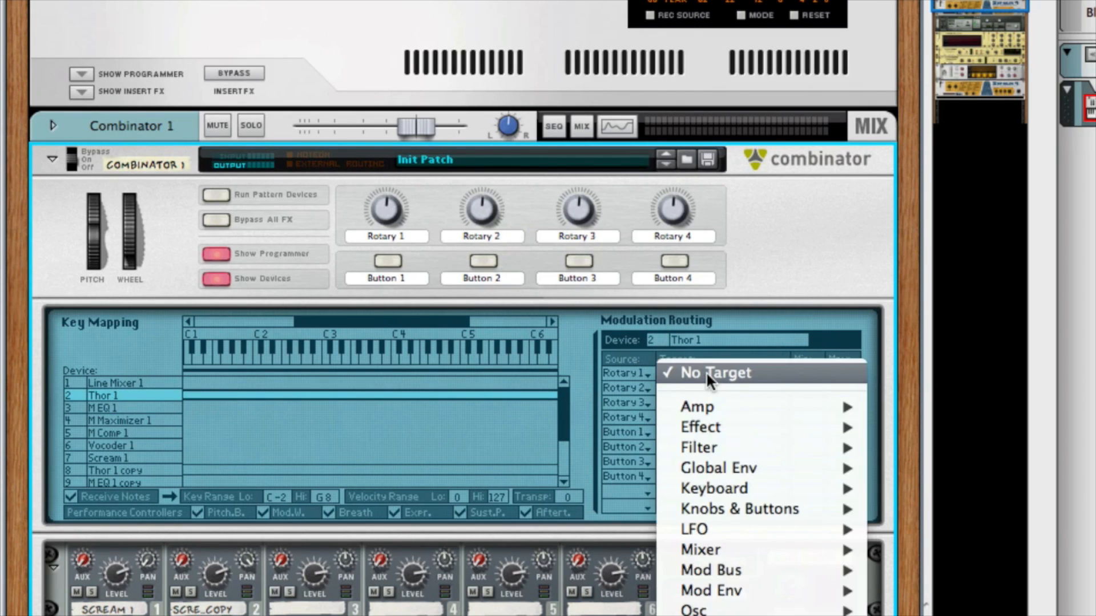
pyautogui.moveTo(710, 532)
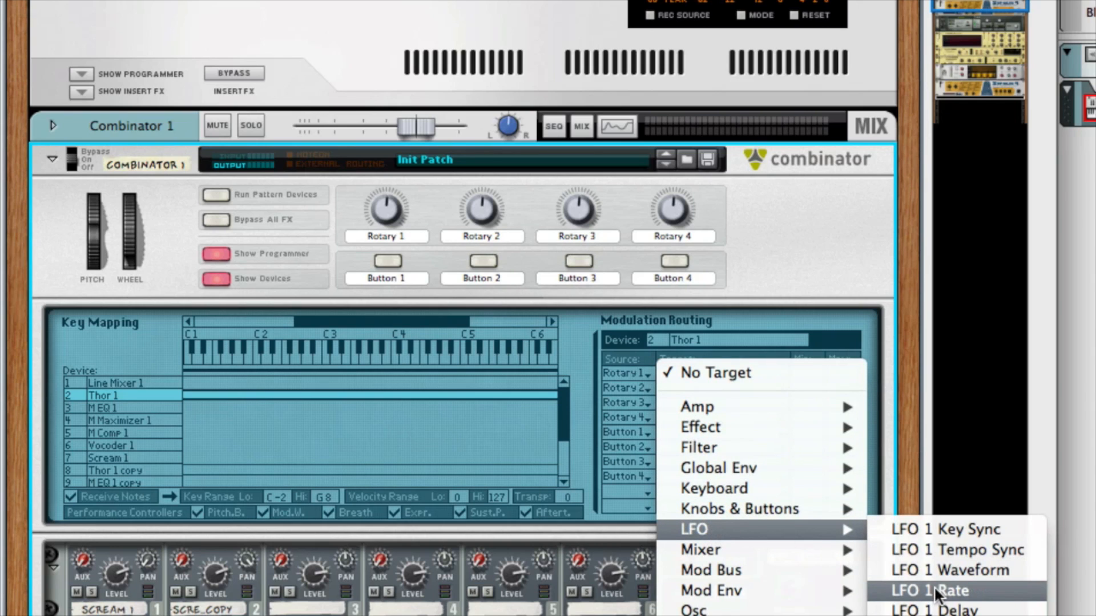
pyautogui.click(1002, 587)
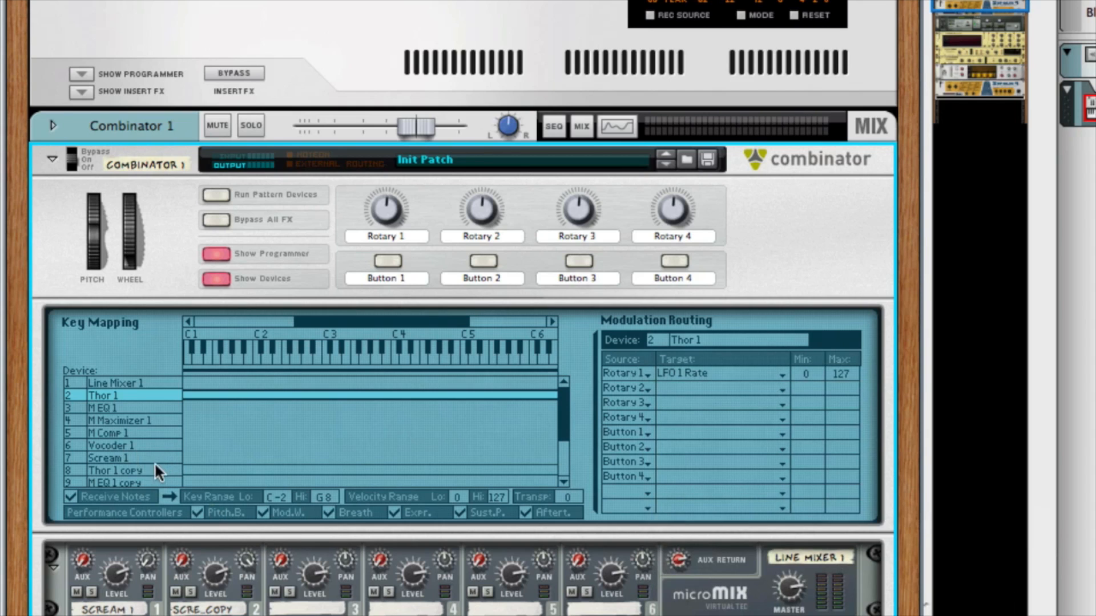
# - Route Rotary 2 to the LFO 1 Rate of the duplicated Thor in the Combinator's modulation routing
pyautogui.click(228, 471)
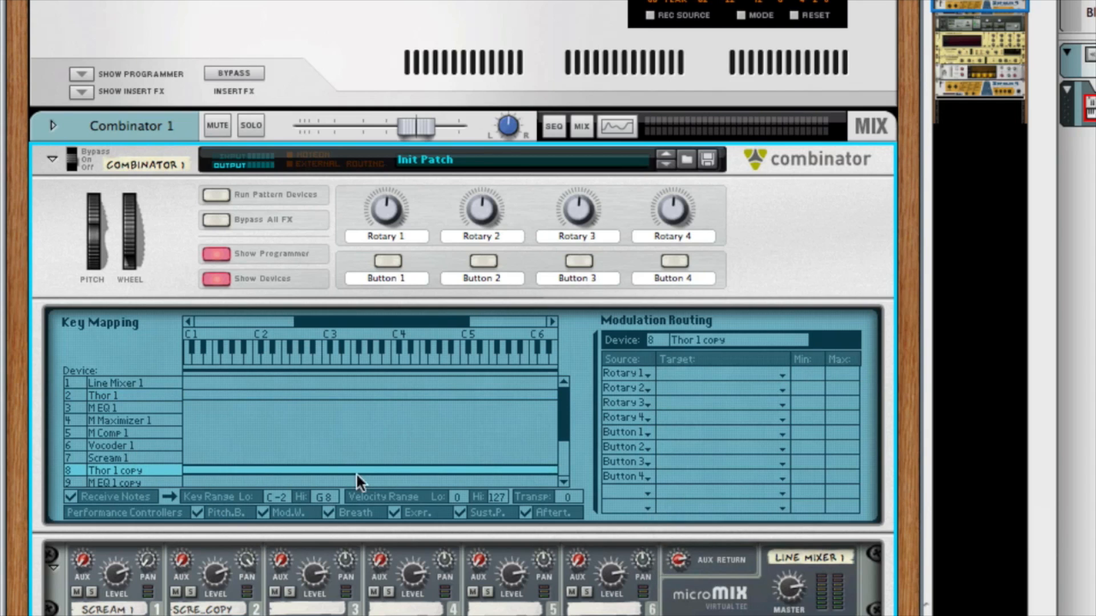
pyautogui.click(694, 386)
pyautogui.moveTo(717, 469)
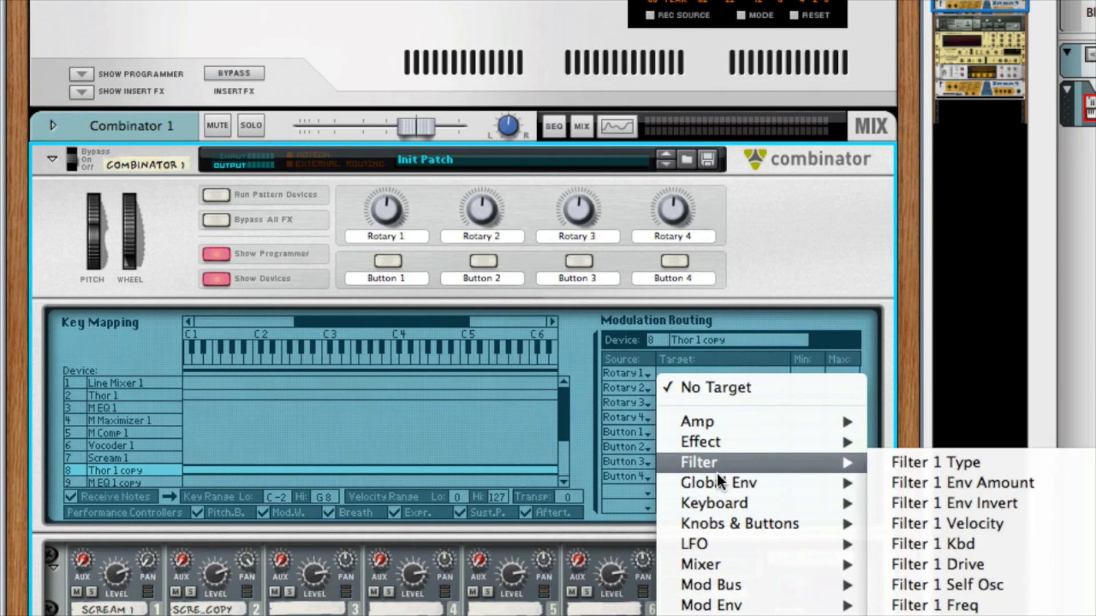
pyautogui.moveTo(724, 543)
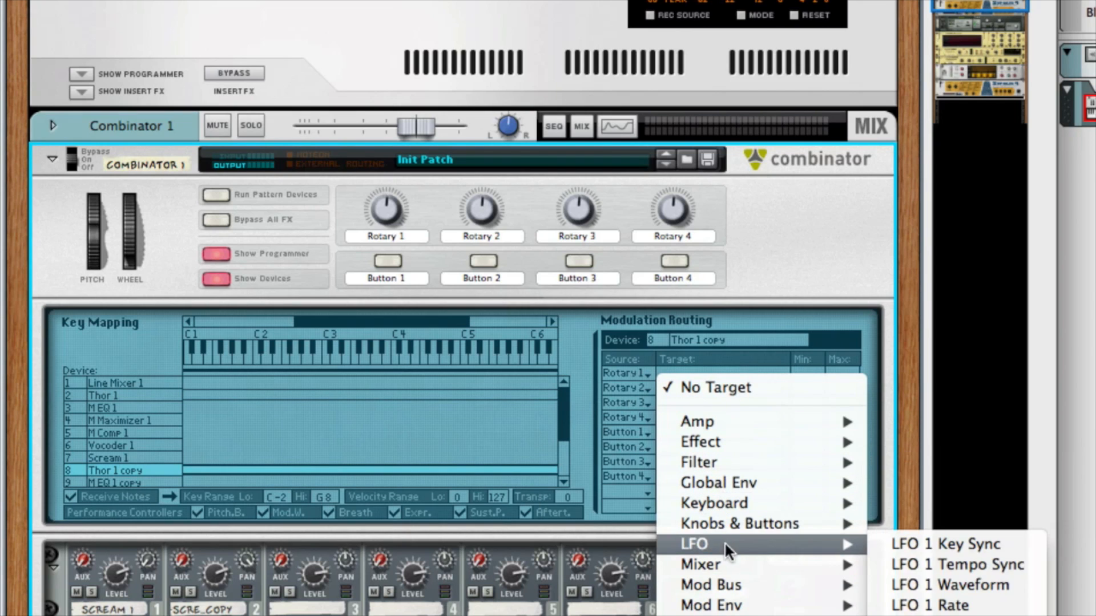
pyautogui.click(947, 606)
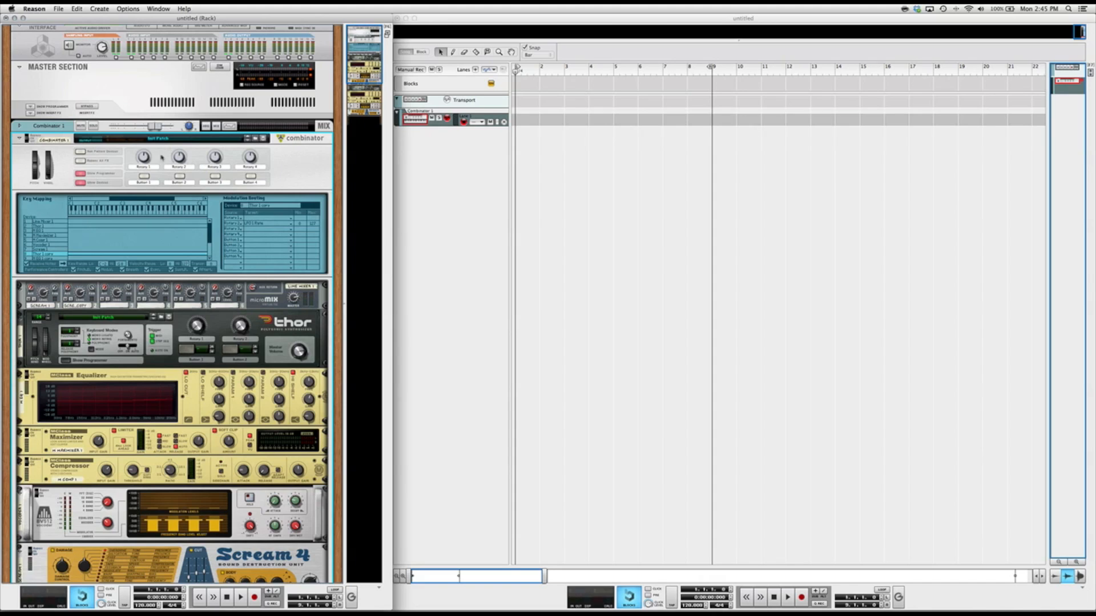
pyautogui.moveTo(144, 161); pyautogui.dragTo(179, 159)
pyautogui.scroll(-3, 186, 243)
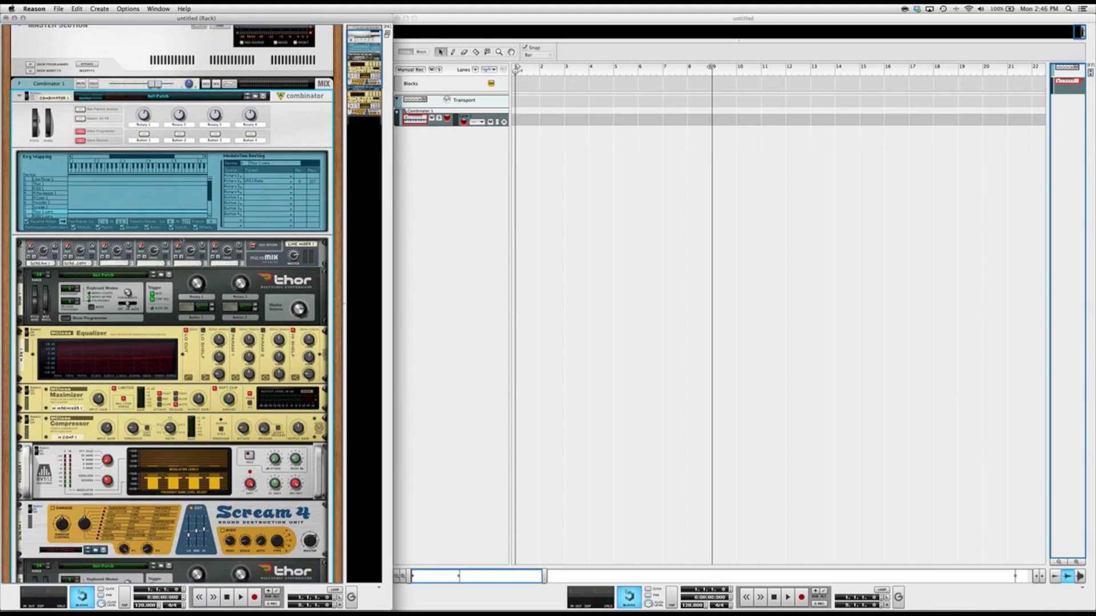